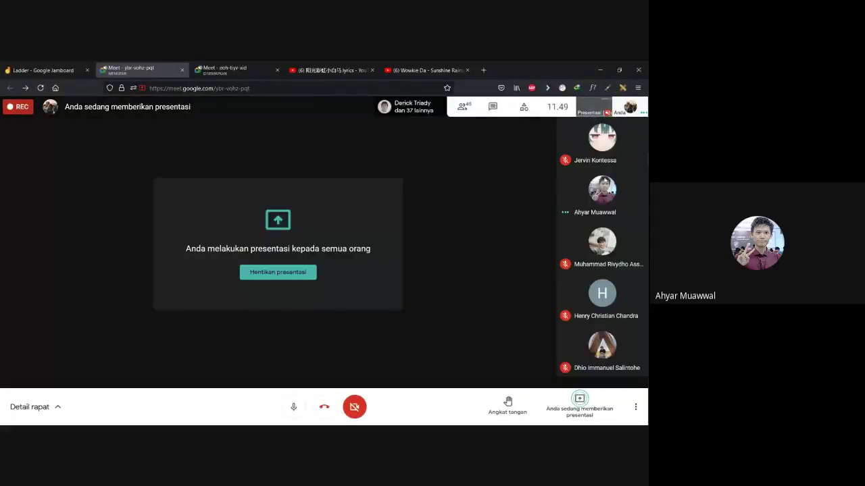
Step: Switch to the Nganu design file in Figma and dismiss the screen-presentation notification
mouse_move(639, 197)
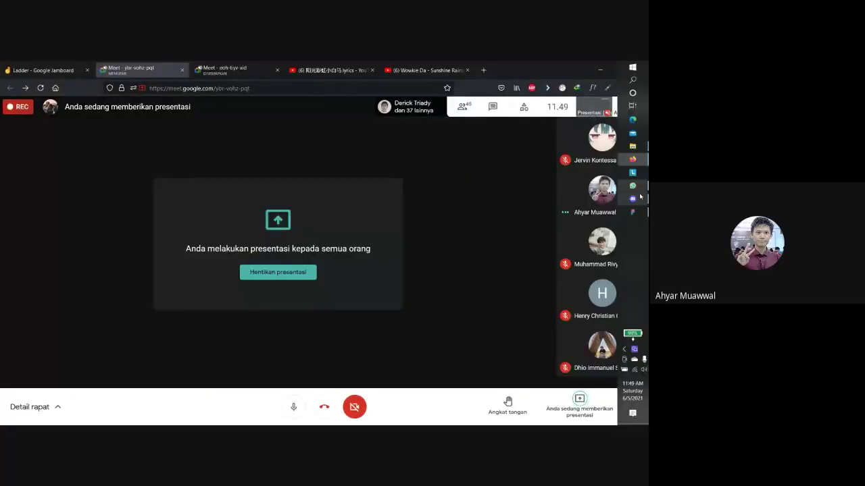
left_click(633, 211)
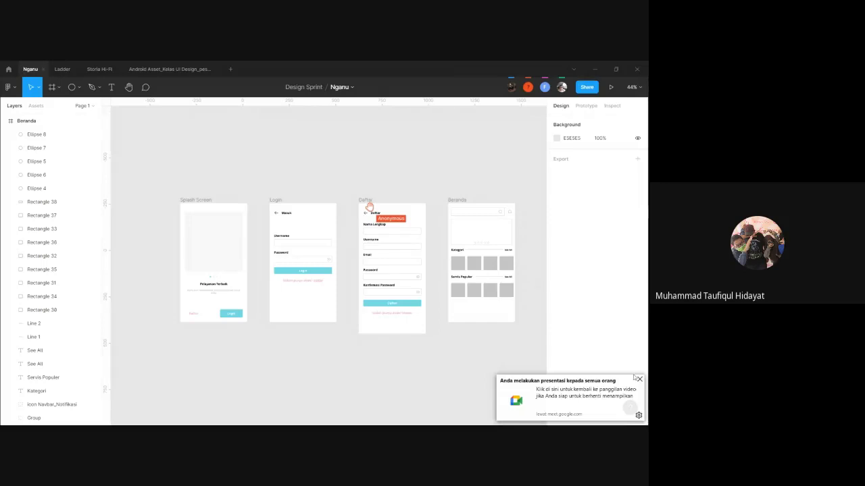
left_click(639, 379)
Step: Examine the Splash Screen, Login, Daftar and Beranda frames on the canvas, both close up and as an overview
scroll(417, 351, "up", 2)
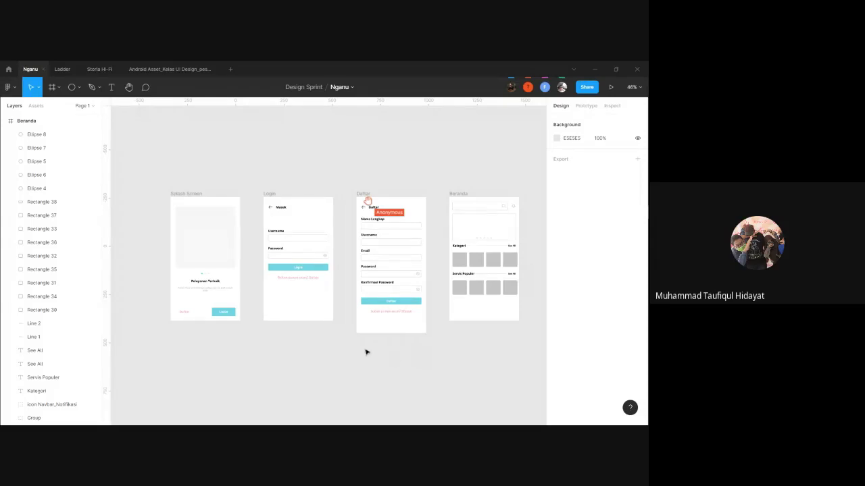
scroll(345, 351, "up", 3)
scroll(346, 350, "down", 3)
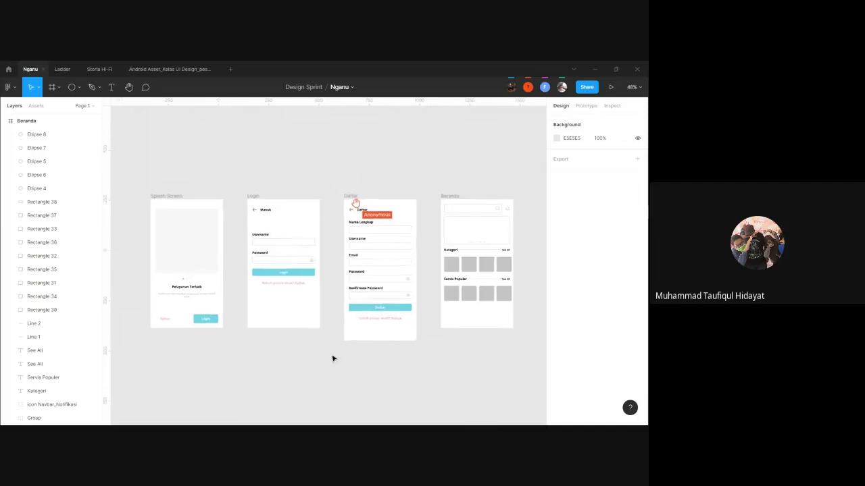
scroll(237, 315, "up", 1)
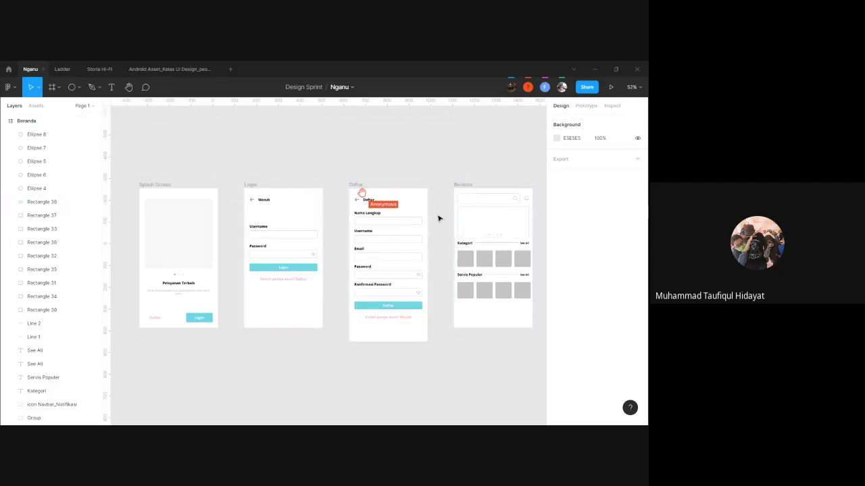
left_click_drag(241, 238, 388, 241)
scroll(388, 242, "up", 5)
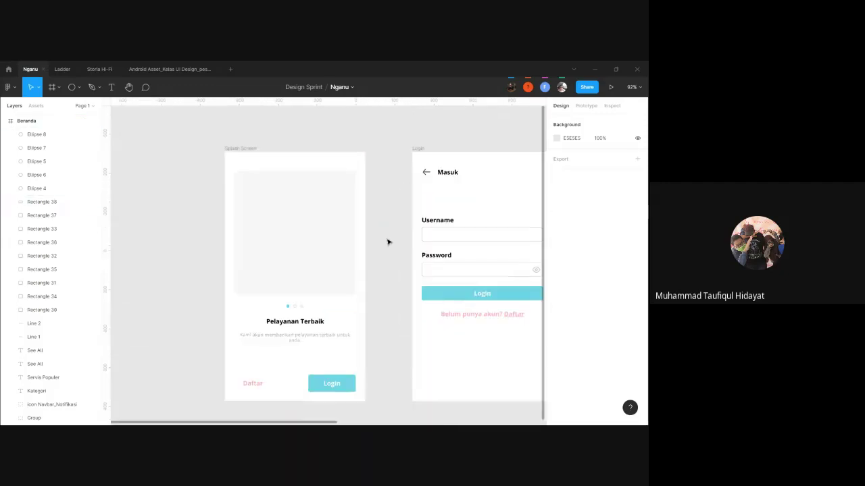
scroll(367, 234, "down", 1)
scroll(372, 234, "down", 5)
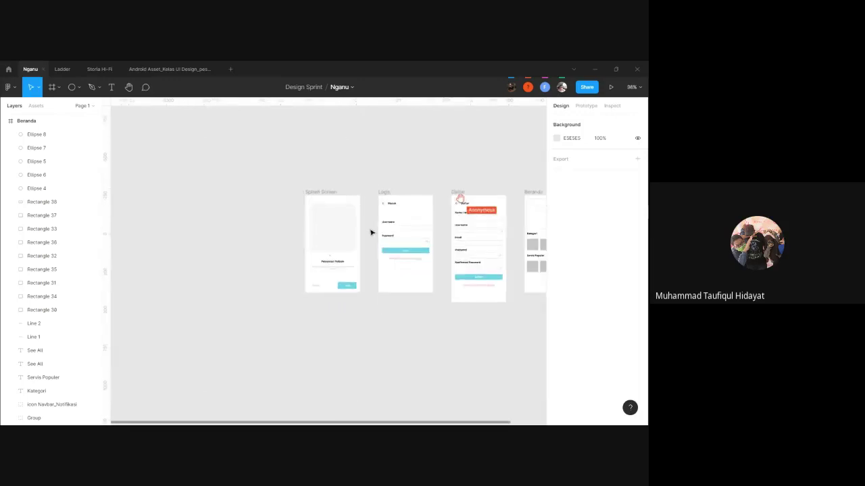
scroll(358, 219, "up", 2)
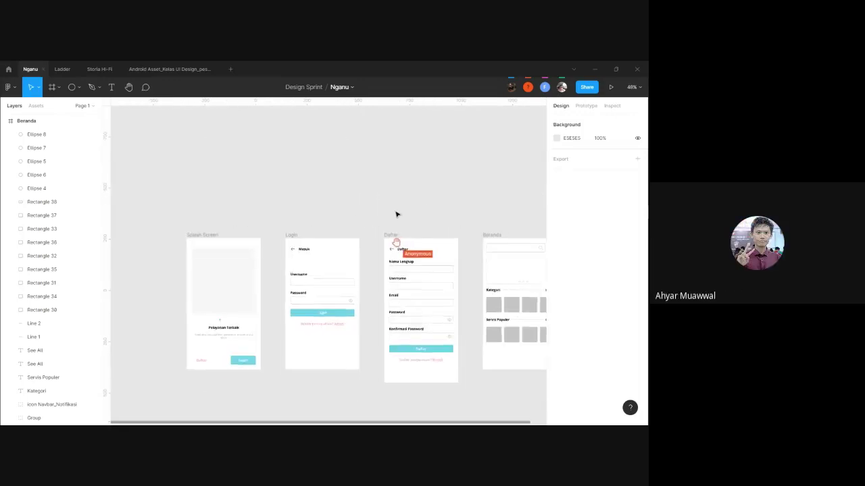
scroll(394, 213, "down", 2)
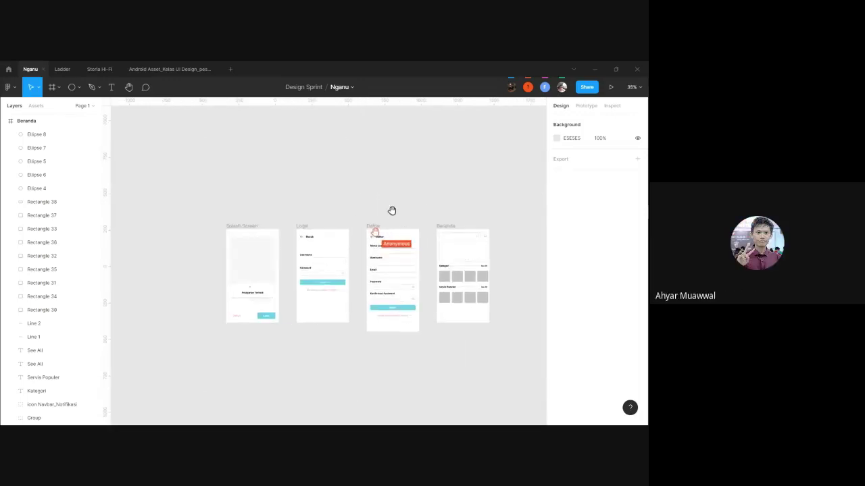
Step: Play the prototype from the splash screen through the Login path to the home screen, and close the preview
left_click(611, 88)
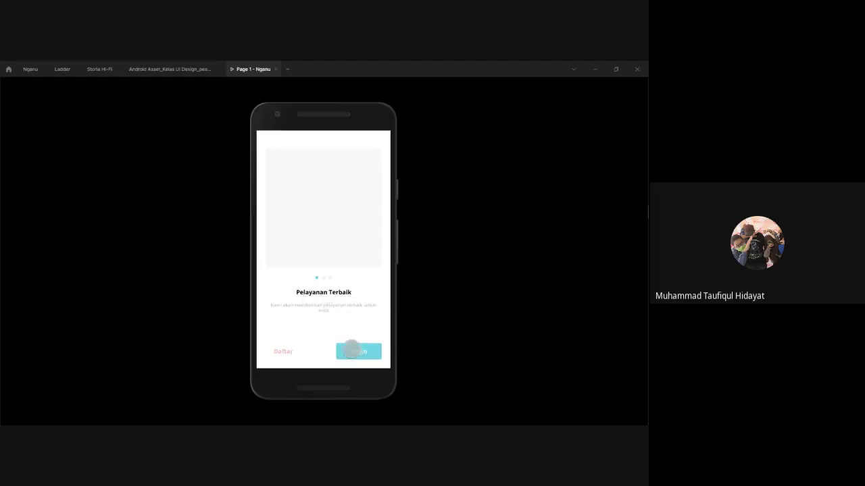
left_click(359, 351)
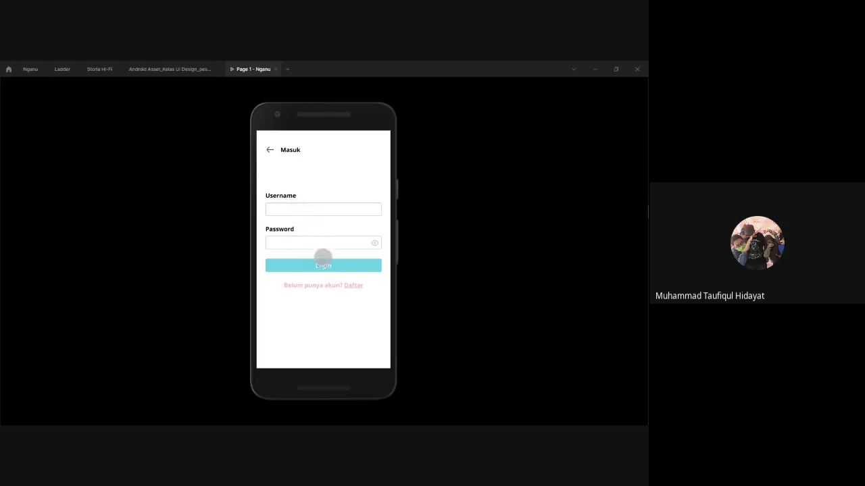
left_click(325, 264)
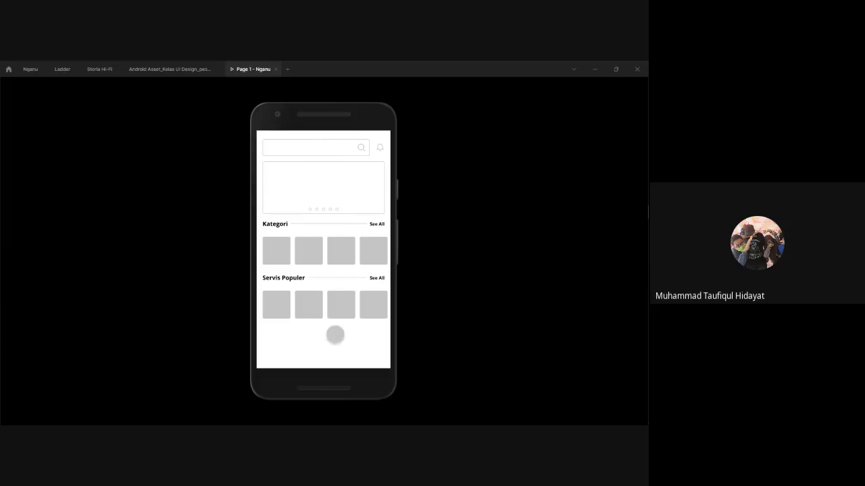
left_click(275, 69)
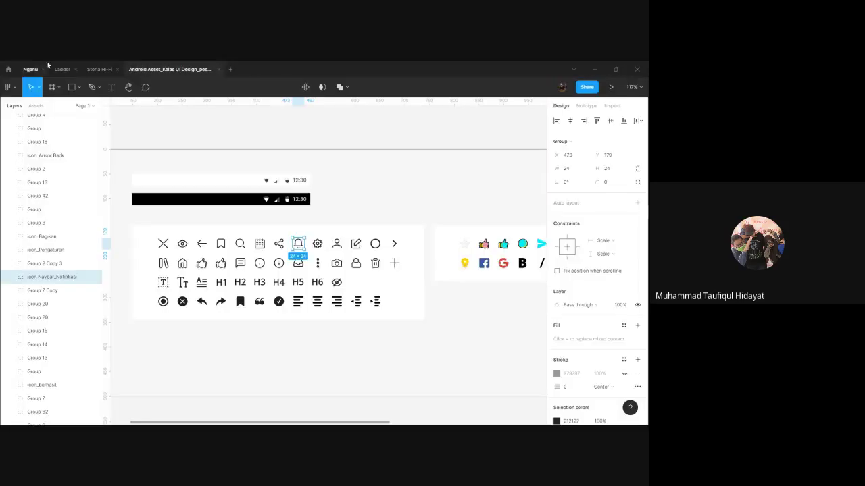
Step: Play the Nganu prototype again along the Daftar path, going through registration and login to the home screen, and close the preview
left_click(611, 86)
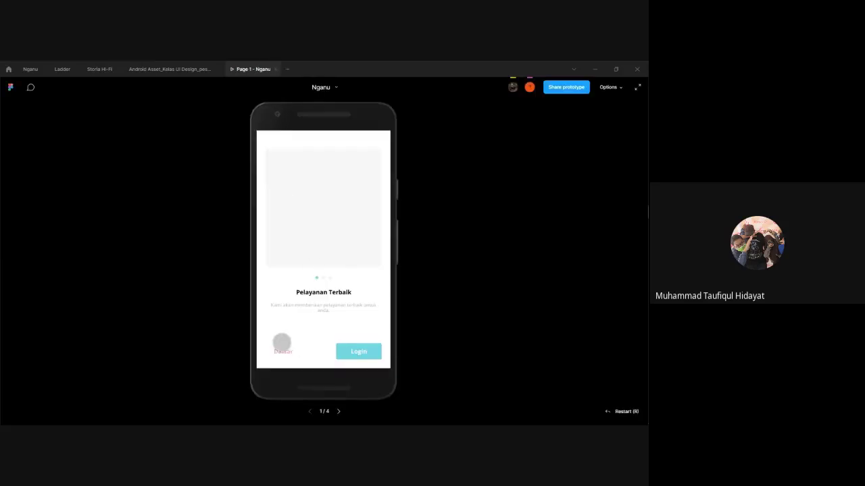
left_click(280, 350)
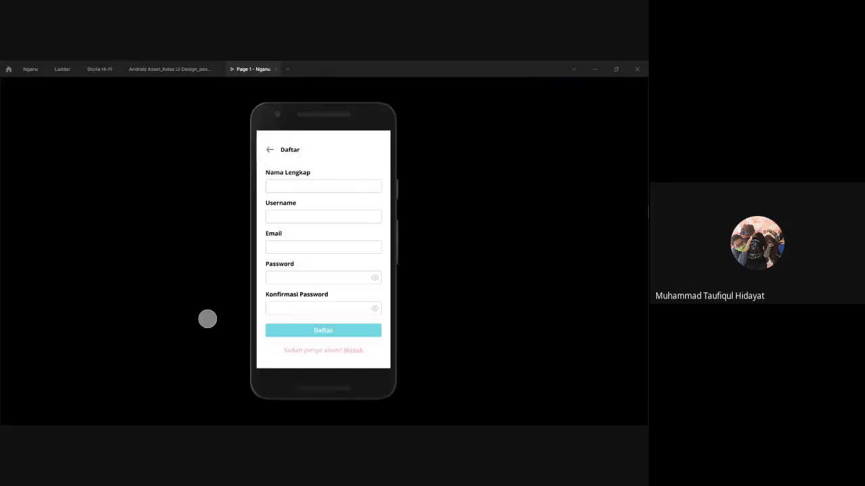
left_click_drag(317, 275, 311, 231)
left_click_drag(317, 196, 348, 248)
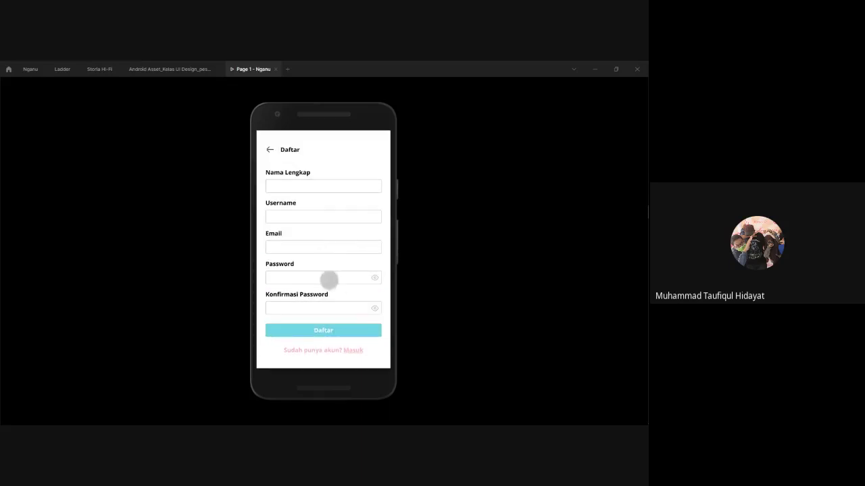
left_click_drag(329, 280, 332, 253)
left_click_drag(306, 188, 312, 228)
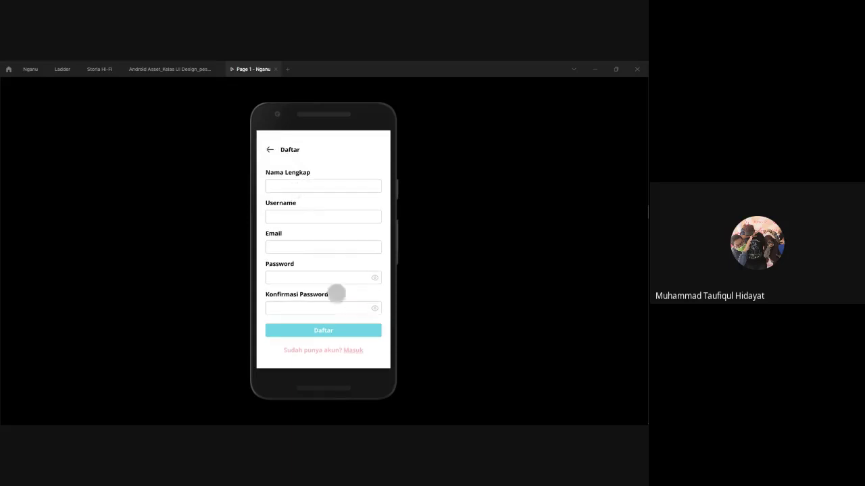
left_click_drag(336, 294, 343, 286)
left_click(352, 326)
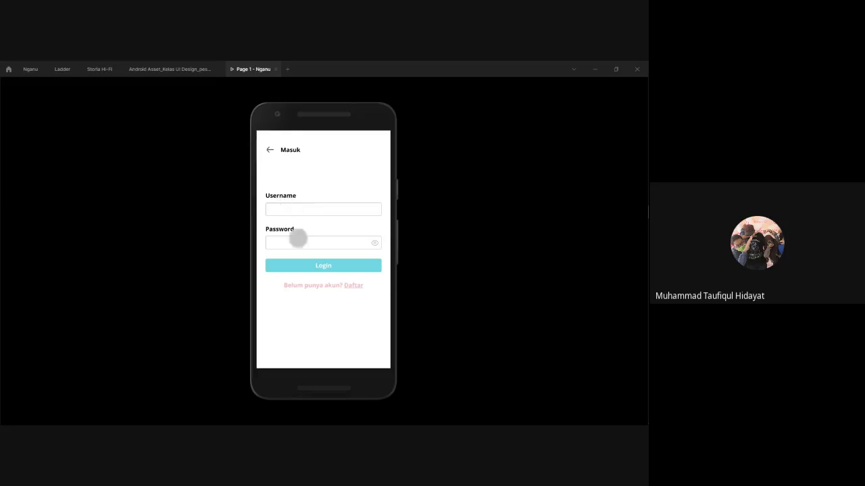
left_click(323, 265)
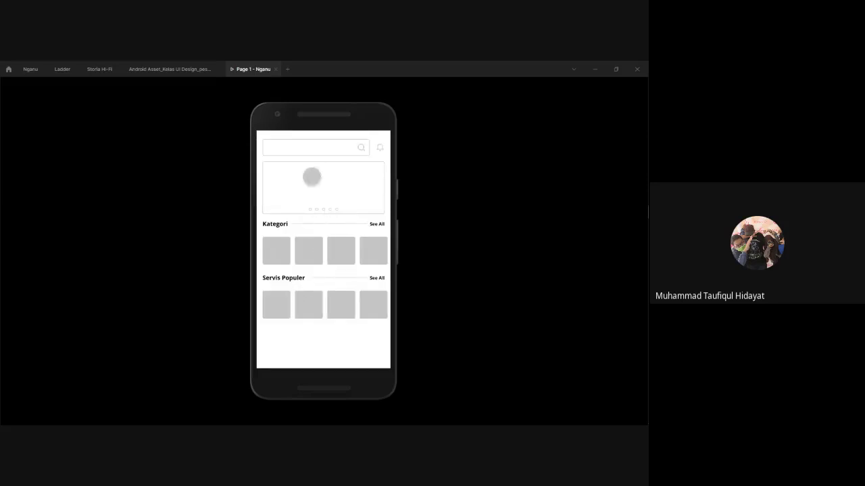
left_click(275, 69)
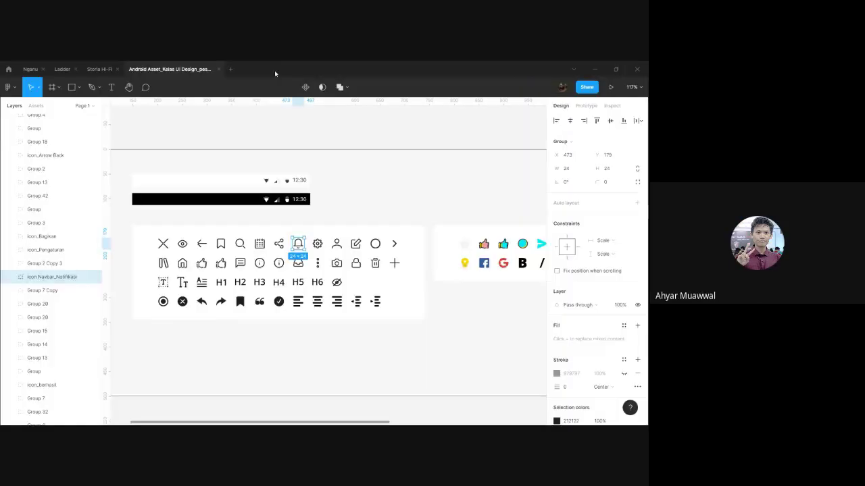
Step: Return to the Nganu file and review its four screen frames side by side
left_click(30, 69)
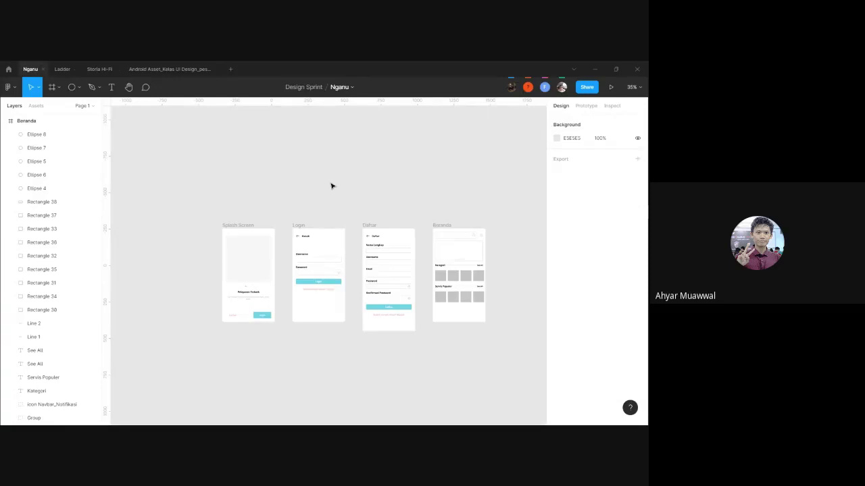
left_click_drag(332, 185, 317, 176)
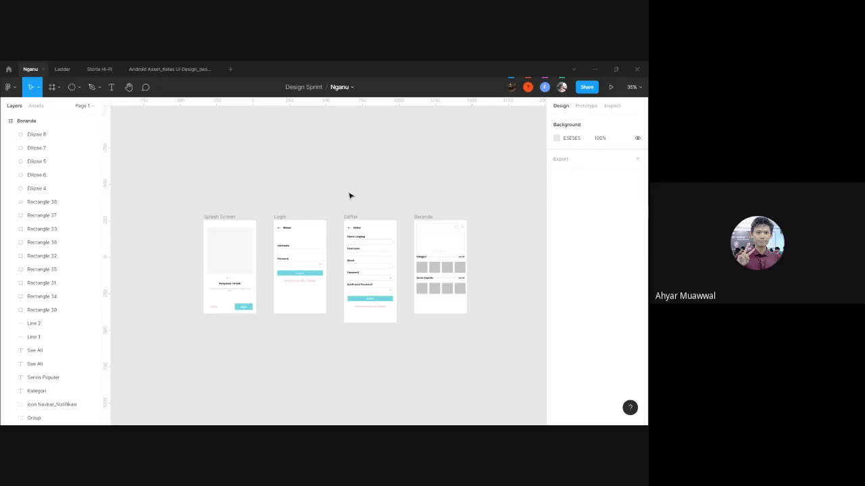
scroll(401, 218, "up", 3)
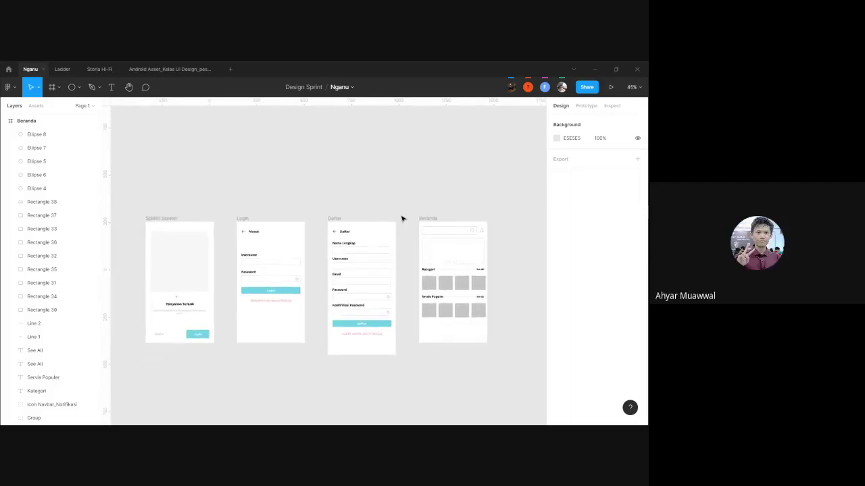
left_click_drag(407, 220, 411, 201)
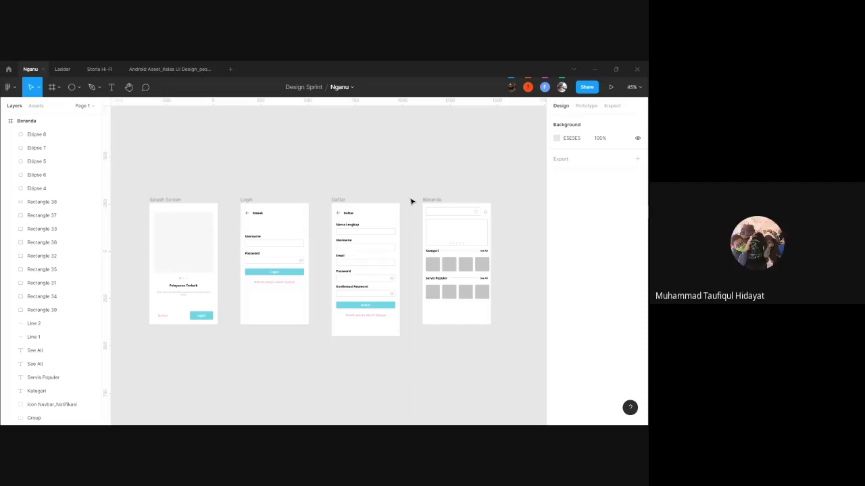
scroll(411, 201, "down", 2)
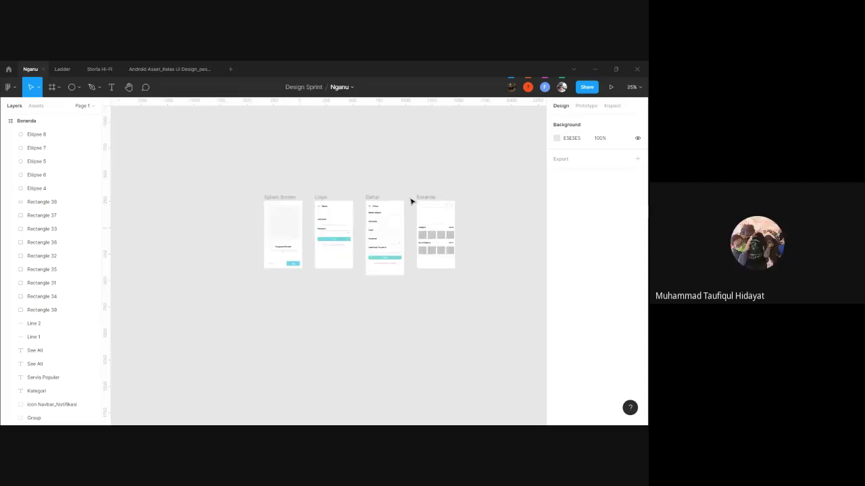
scroll(410, 201, "up", 3)
scroll(412, 191, "down", 3)
scroll(414, 217, "up", 5)
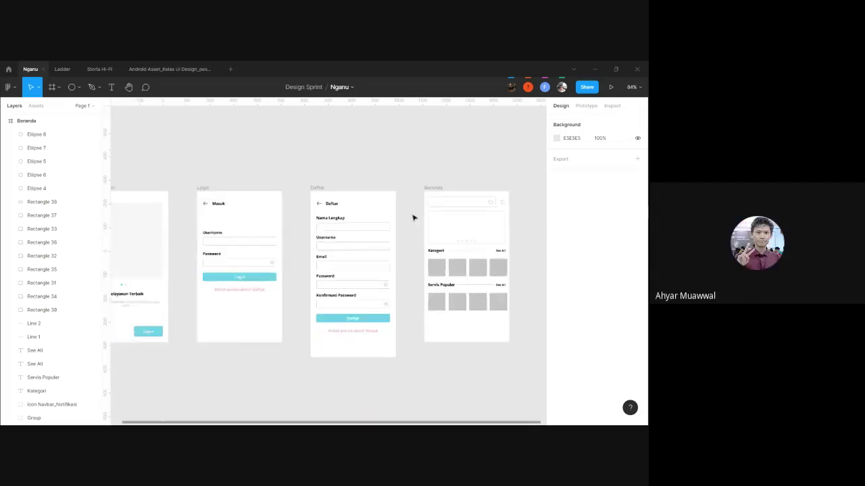
scroll(412, 216, "down", 2)
left_click_drag(411, 216, 422, 231)
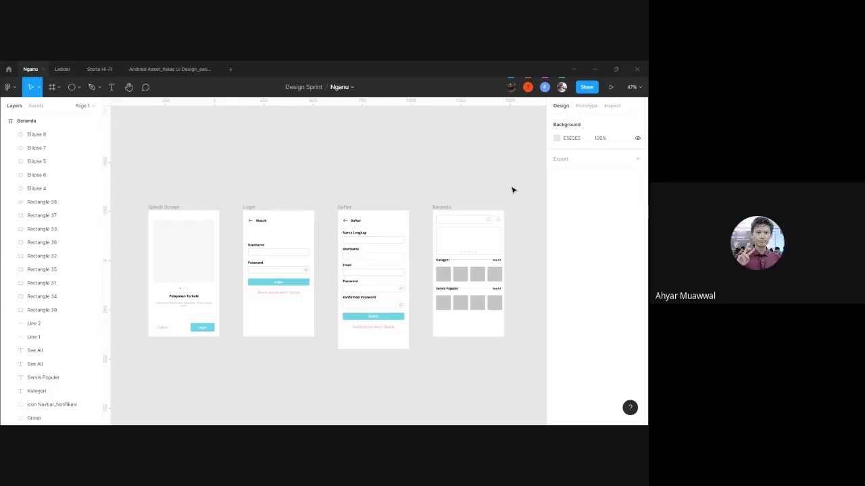
Step: Bring up the Firefox sharing indicator and stop sharing the entire screen in the Google Meet call
mouse_move(643, 192)
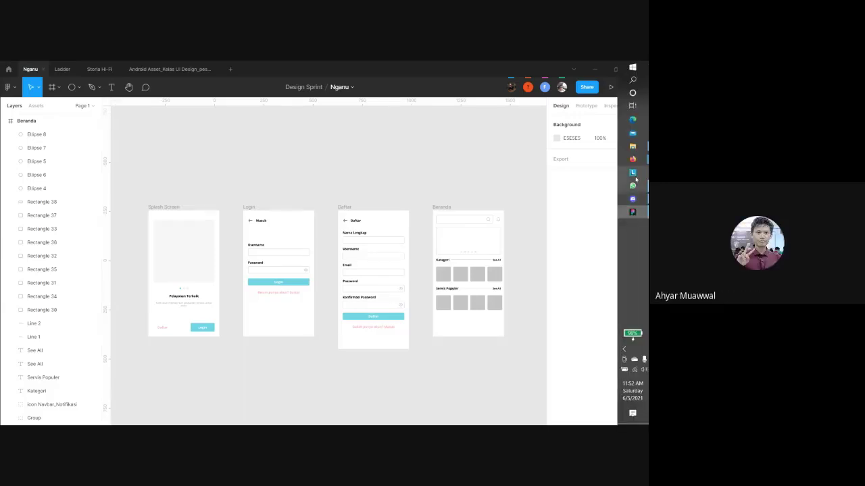
left_click(633, 160)
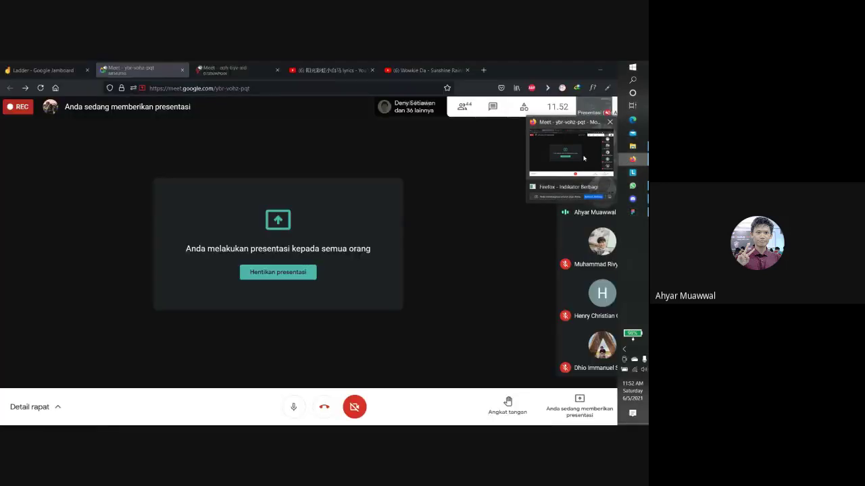
left_click(632, 160)
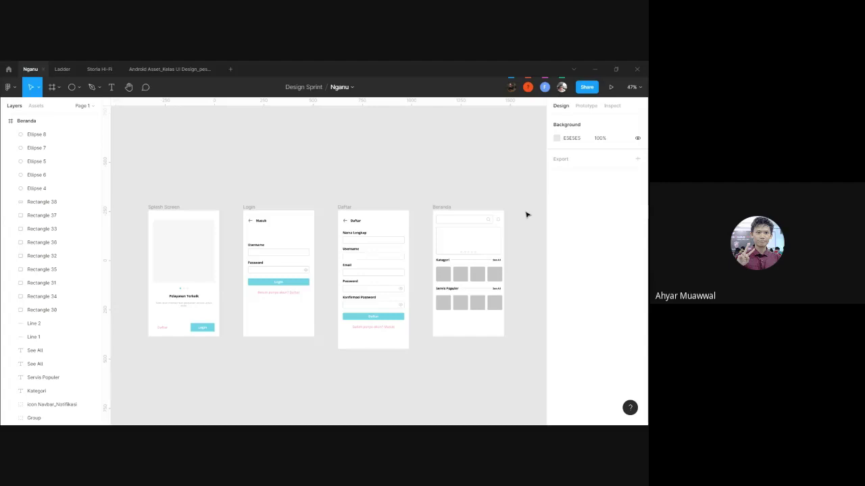
mouse_move(633, 159)
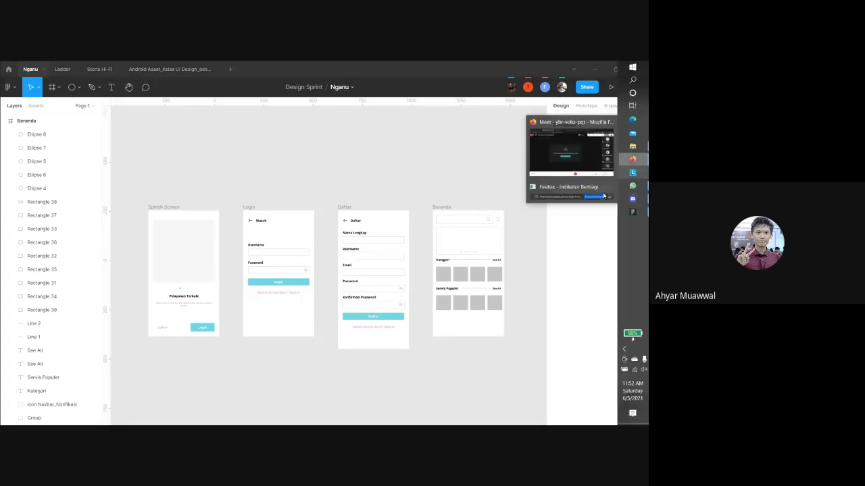
left_click(603, 195)
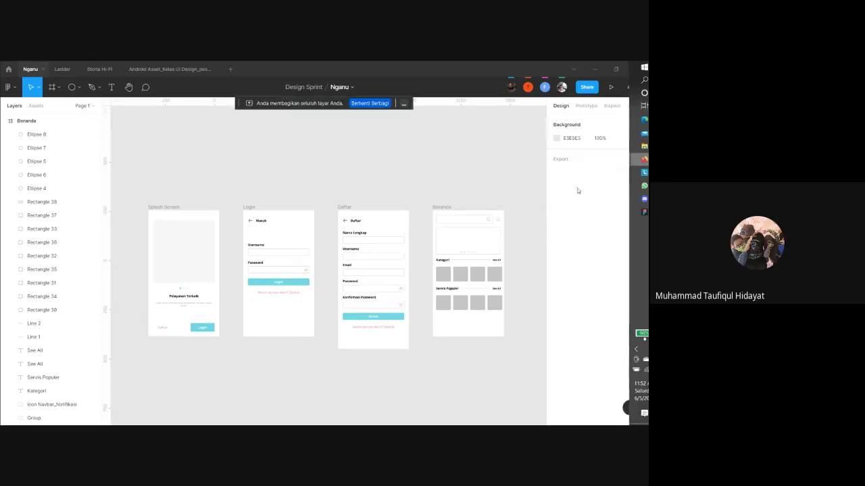
left_click(370, 103)
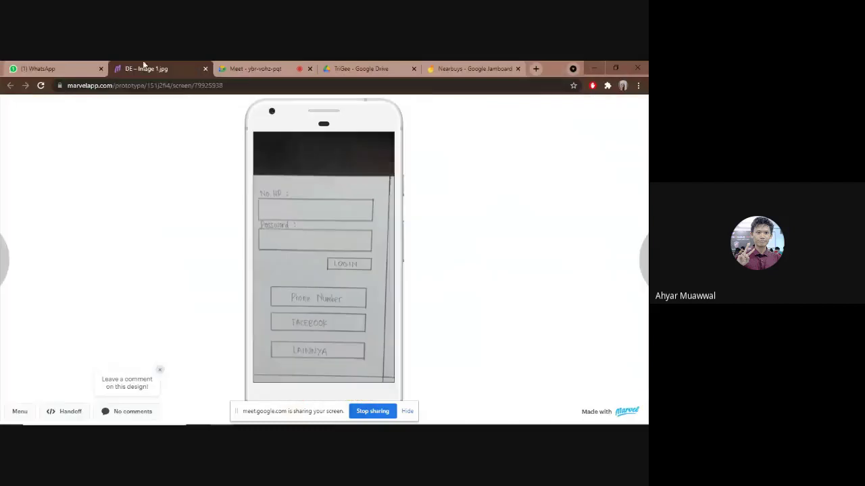
Step: Show the paper-sketch prototype in Marvel and follow LOGIN from the sign-in screen to the store list screen
left_click(146, 68)
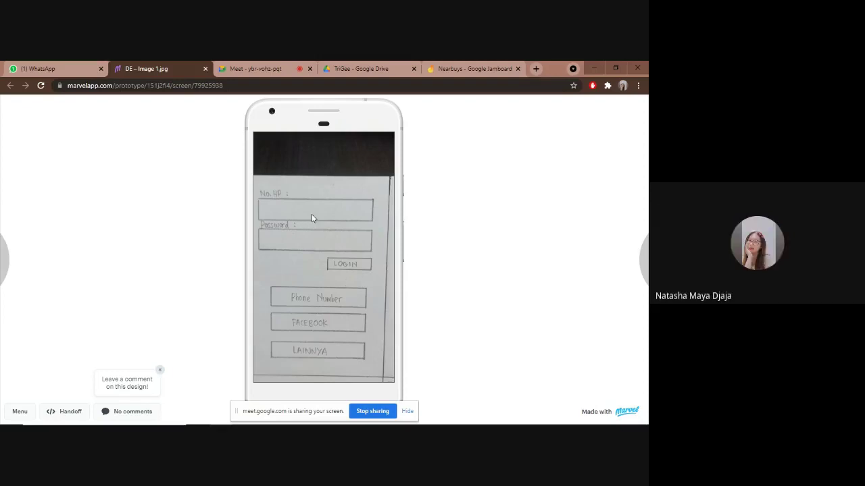
left_click(354, 264)
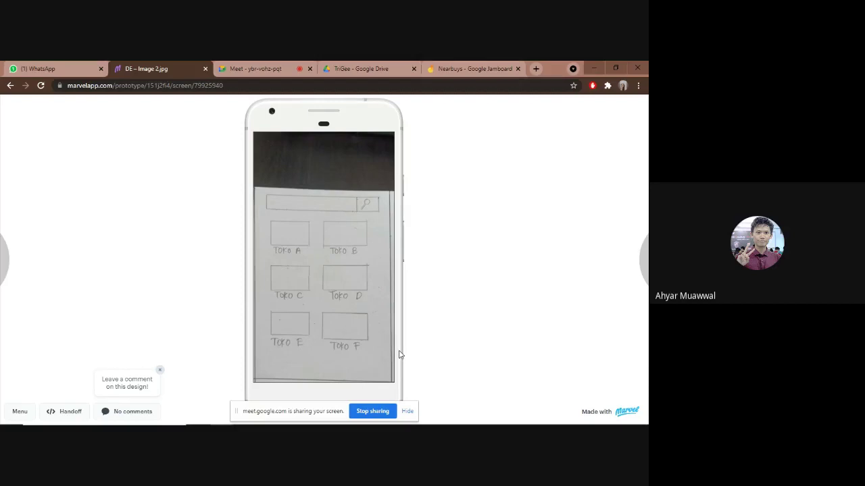
Step: Continue the paper-sketch prototype through Toko B and Produk A, advancing past the product quantities and order details to the payment screen
left_click(346, 242)
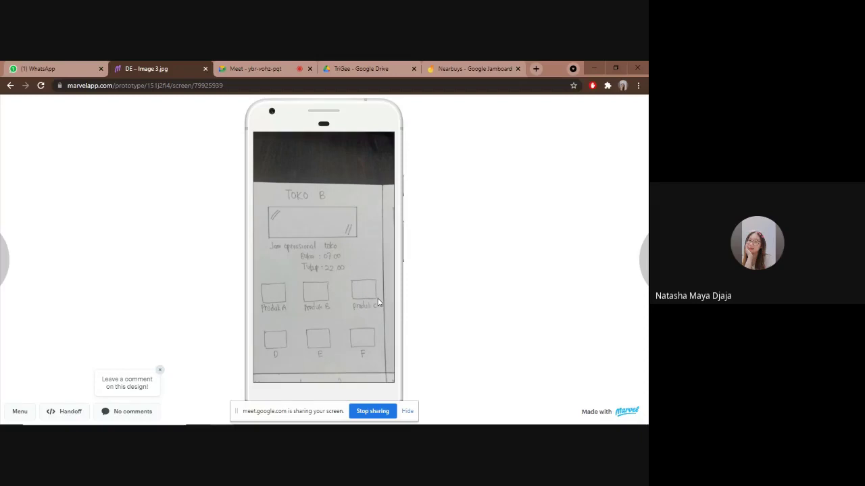
left_click(275, 298)
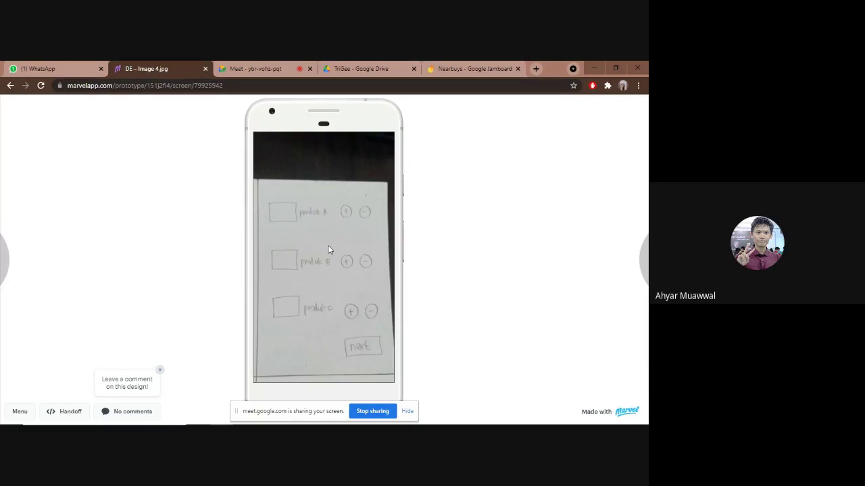
left_click(359, 347)
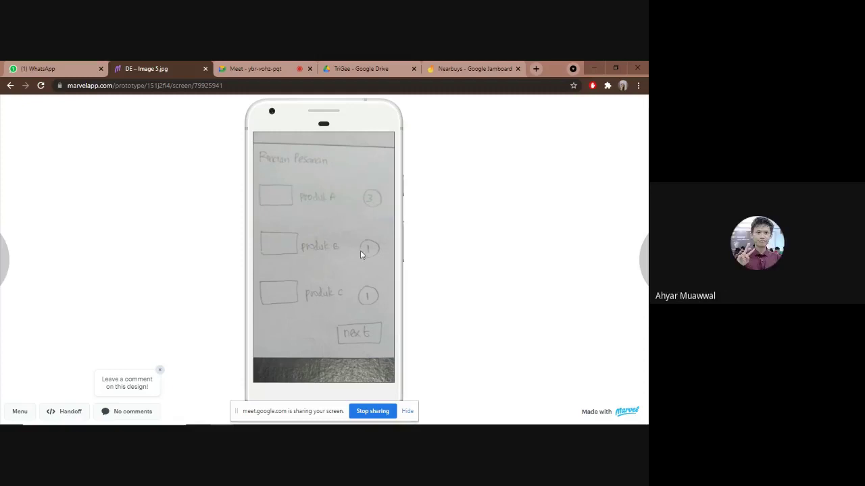
left_click(371, 340)
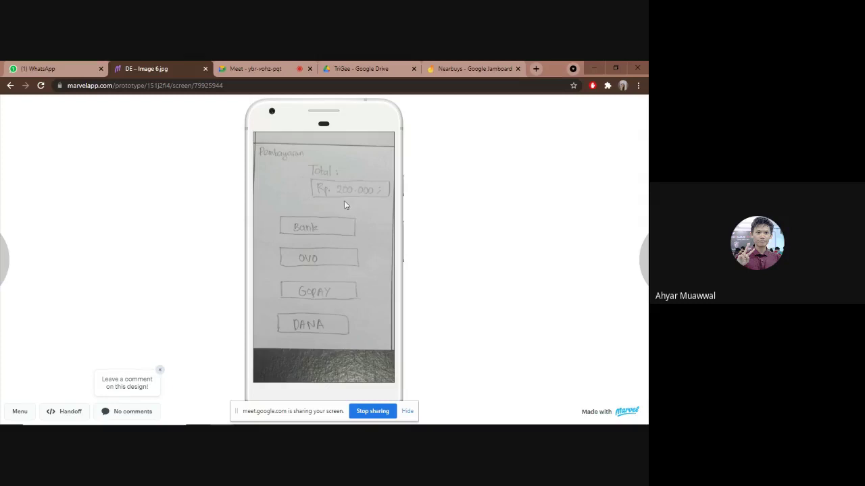
Step: Follow the OVO payment option past the address form to the map screen, and stop sharing the screen in the Google Meet call
left_click(325, 257)
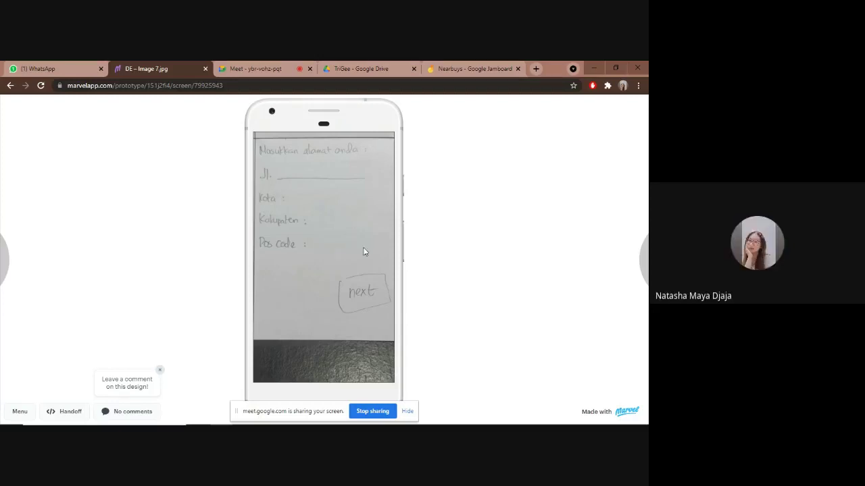
left_click(346, 299)
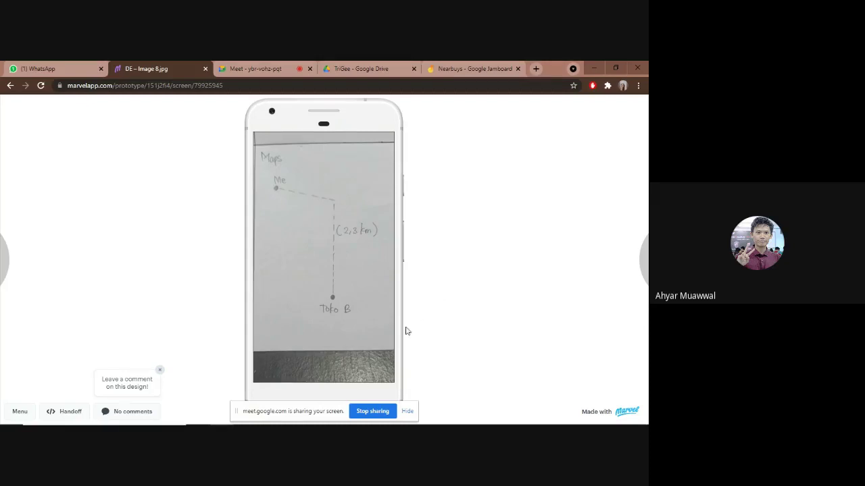
left_click(373, 410)
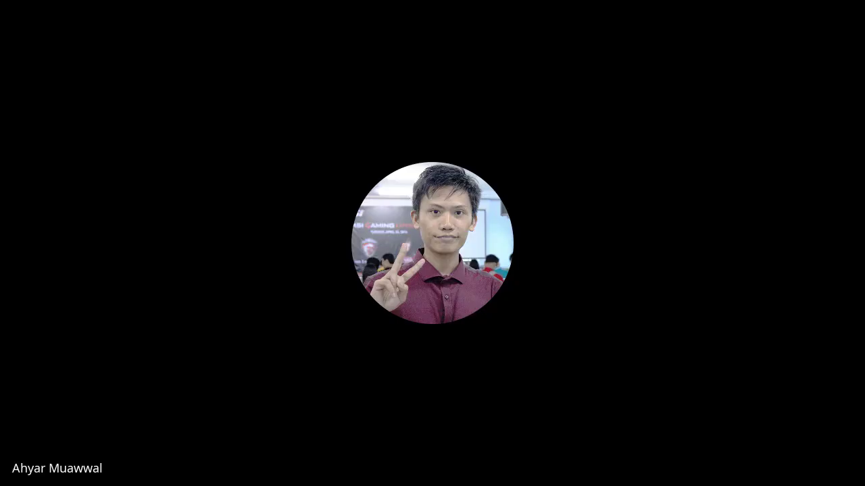
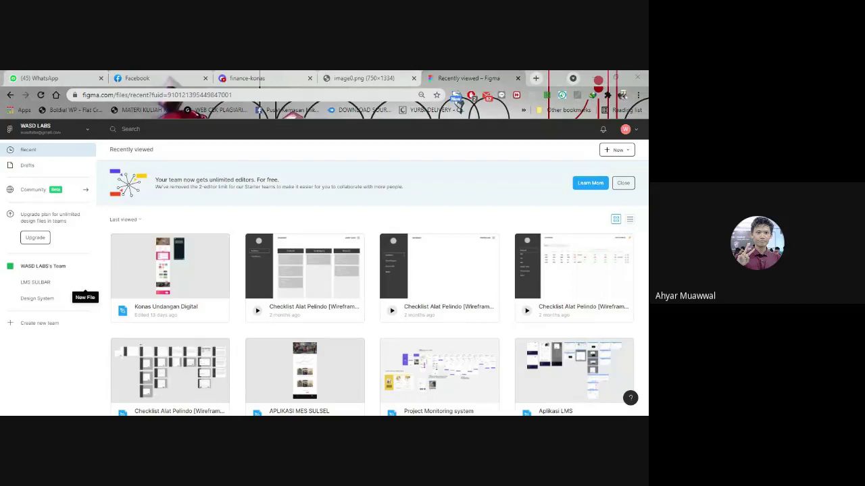
Step: Open the Aplikasi LMS file from the LMS SULBAR project in Figma and dismiss the missing fonts notice
scroll(74, 287, "down", 3)
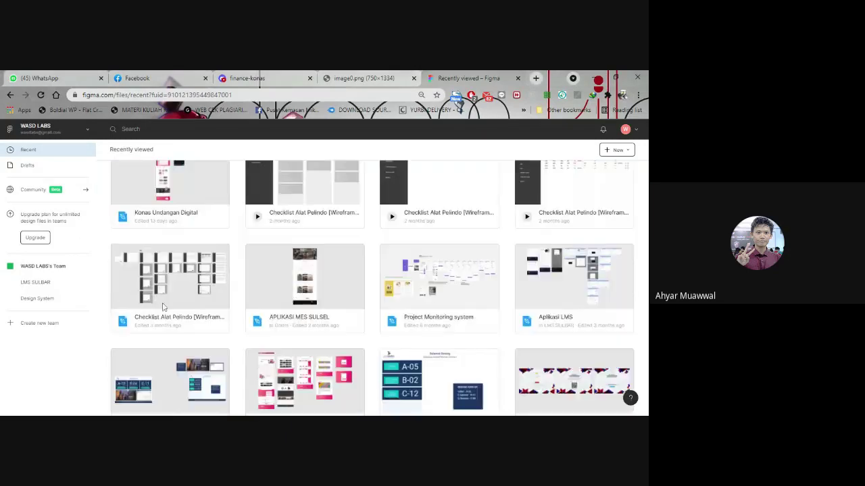
scroll(54, 284, "up", 3)
left_click(50, 283)
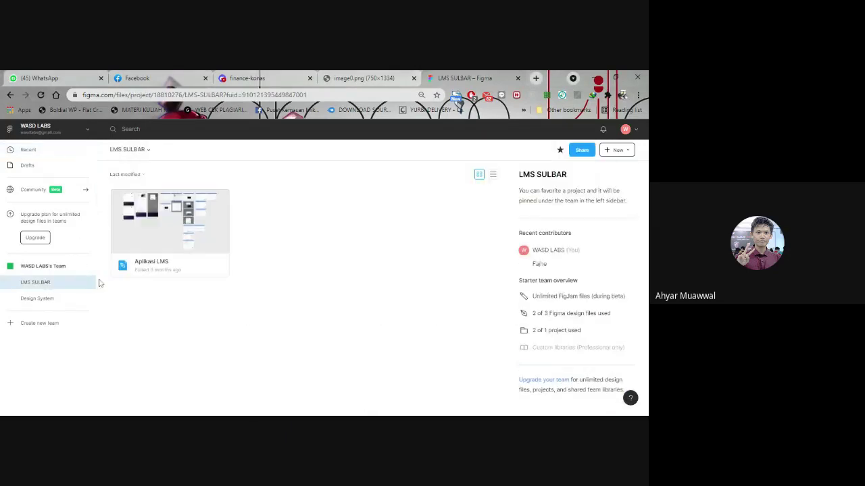
double_click(180, 249)
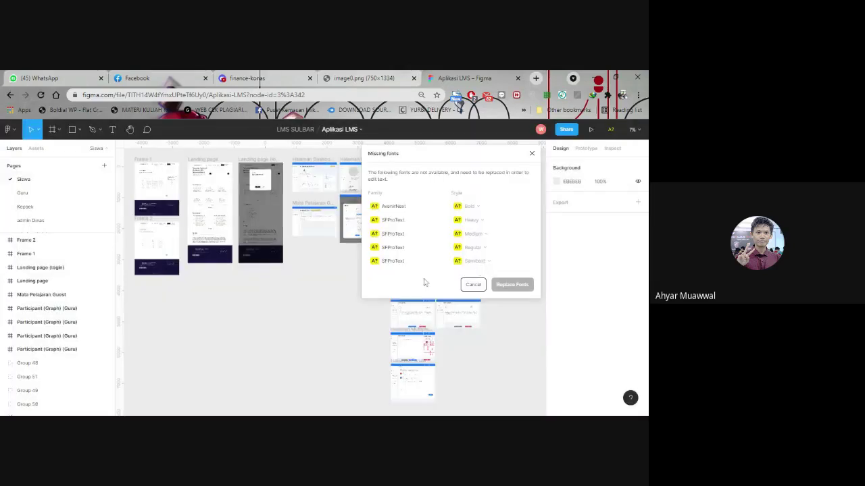
left_click(532, 153)
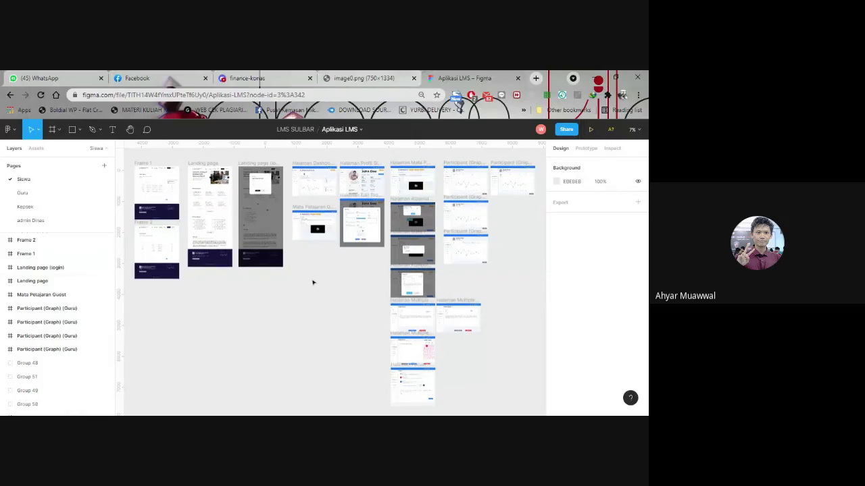
Step: Launch the Aplikasi LMS prototype and inspect the landing page and Mata Pelajaran frames on the Siswa canvas while it loads
left_click(590, 130)
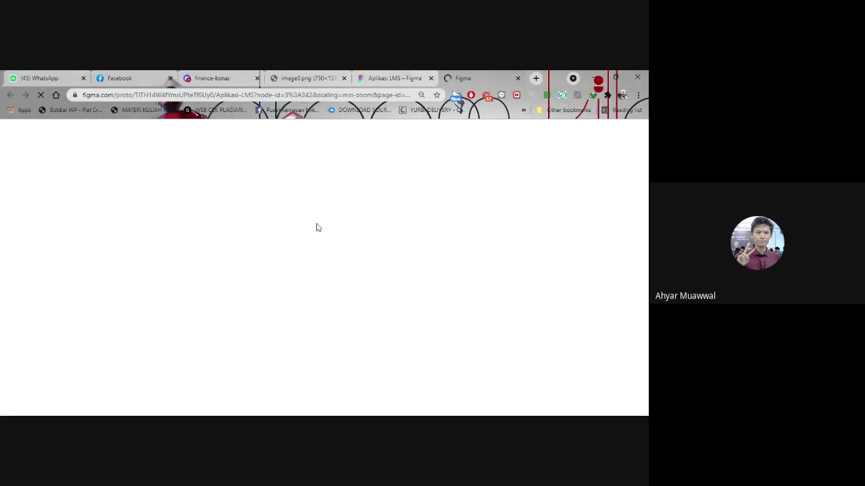
left_click(392, 79)
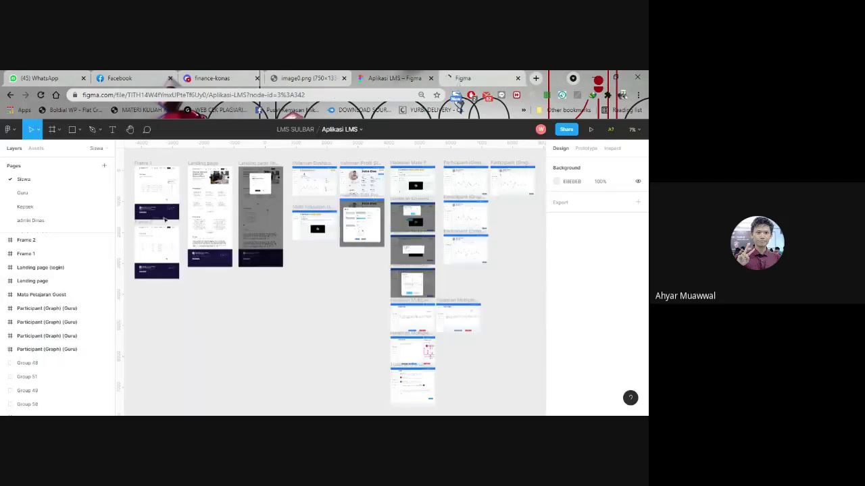
scroll(211, 232, "up", 10)
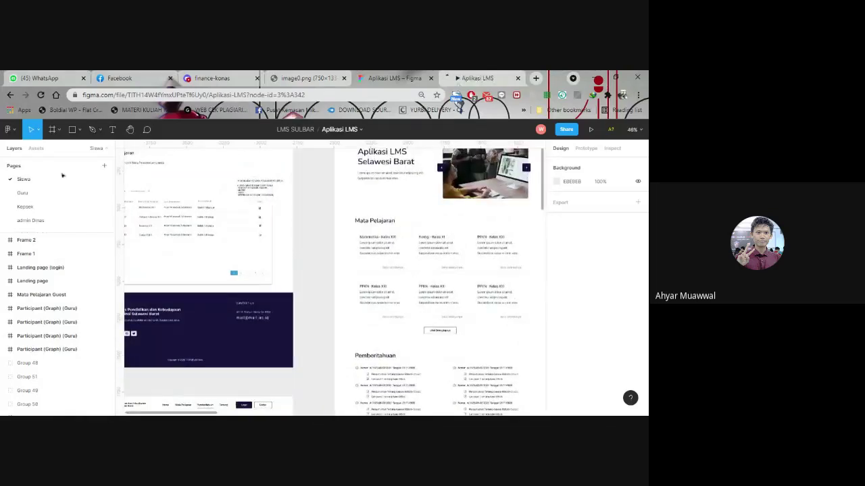
scroll(280, 168, "up", 5)
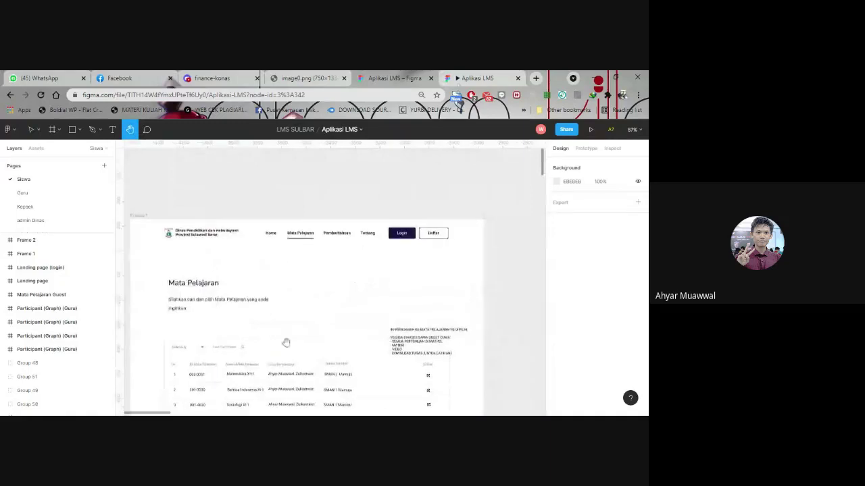
scroll(306, 254, "down", 5)
Step: Switch to the running Aplikasi LMS prototype and look over its landing page
left_click(461, 80)
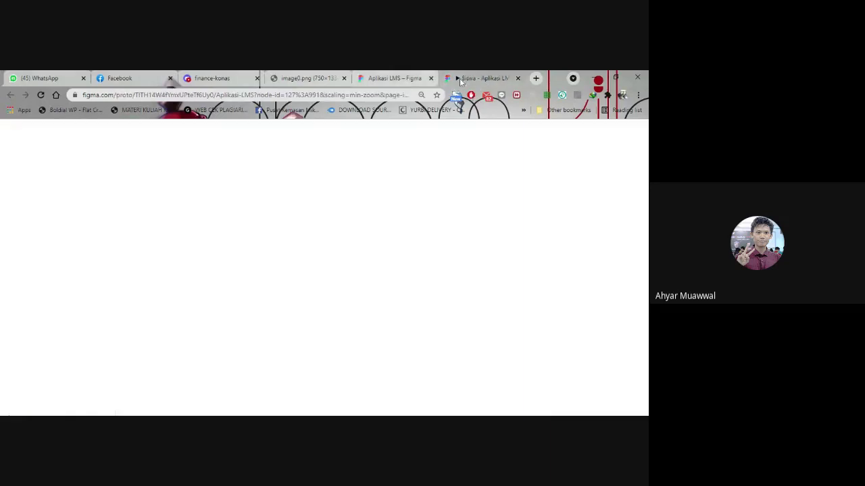
scroll(424, 193, "down", 10)
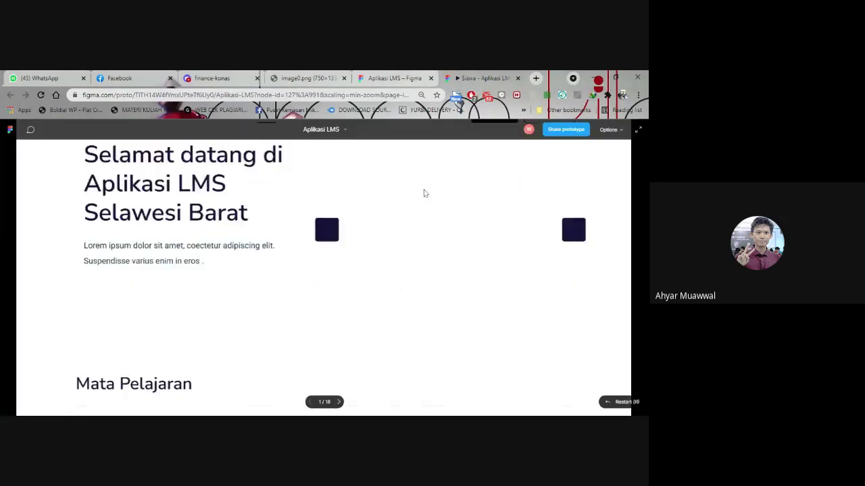
scroll(501, 286, "up", 10)
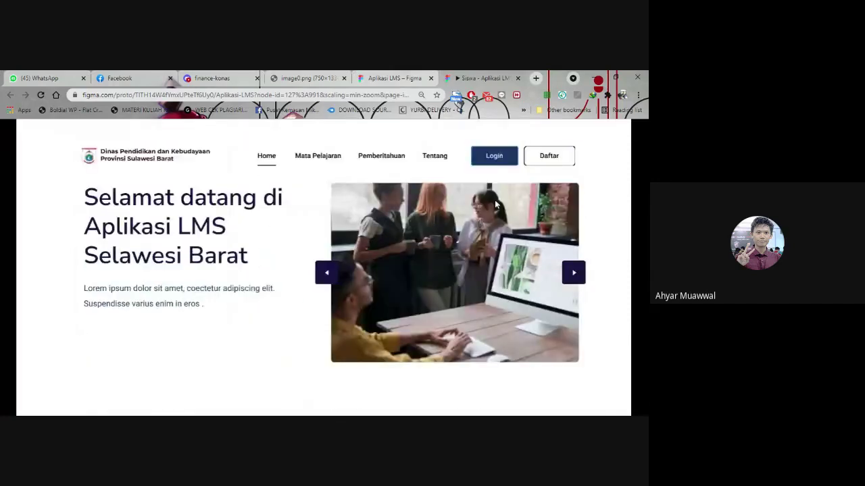
Step: Follow Login from the landing page through the login form to the student dashboard in the prototype
left_click(494, 157)
scroll(430, 212, "down", 4)
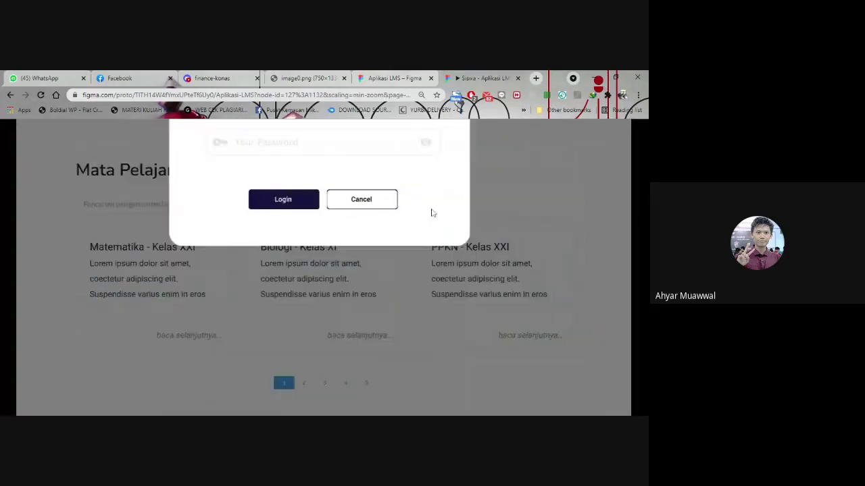
scroll(440, 225, "up", 3)
scroll(433, 233, "down", 1)
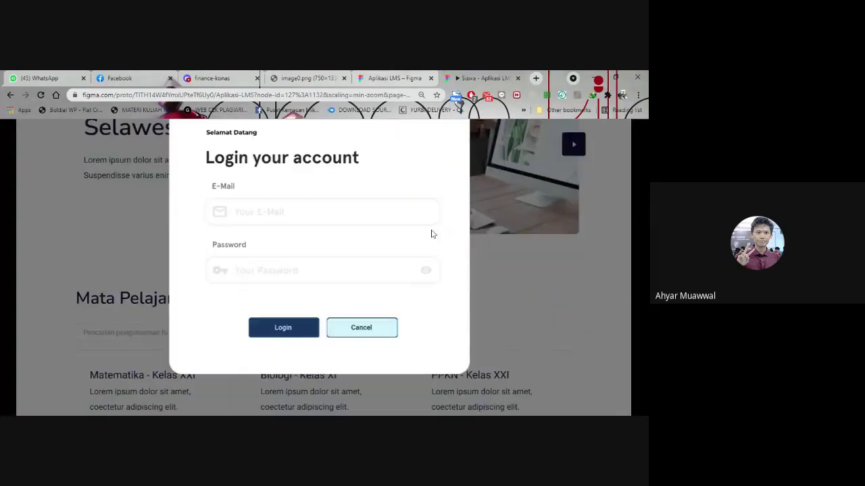
left_click(286, 331)
scroll(384, 227, "down", 3)
scroll(384, 227, "up", 3)
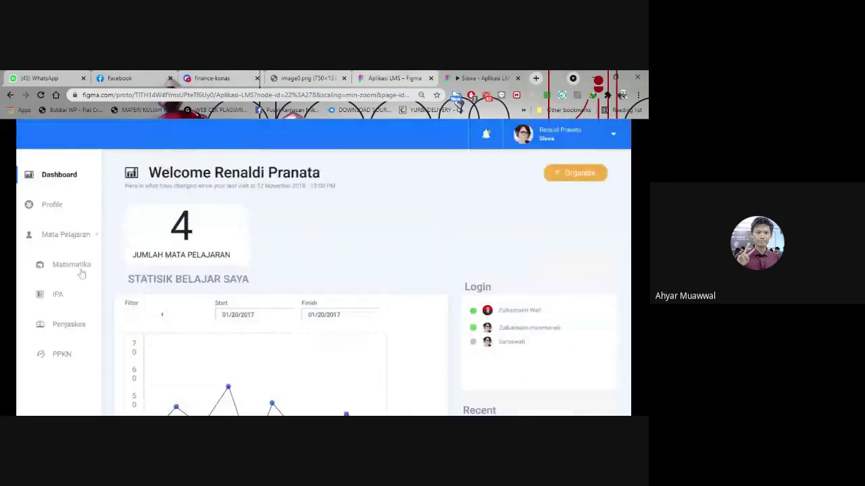
Step: Go to the Matematika subject from the dashboard and review the Pertemuan 1 materials, video and assignment links
left_click(80, 271)
scroll(515, 271, "down", 3)
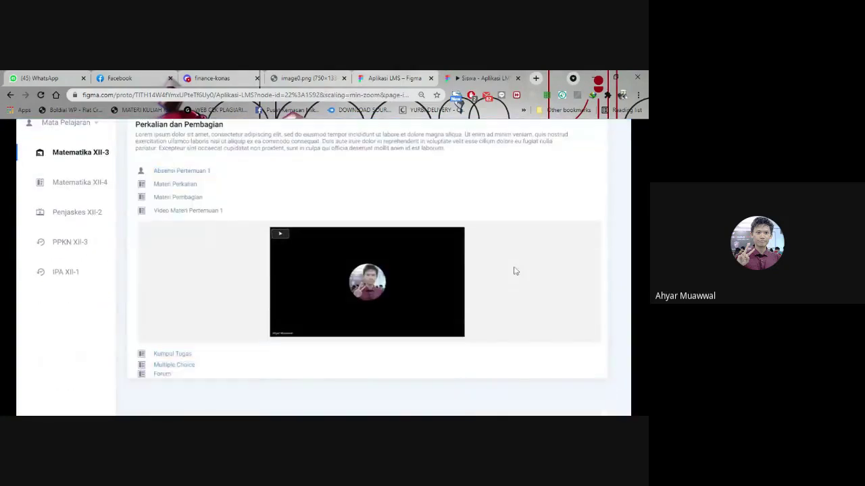
left_click(517, 271)
scroll(517, 271, "up", 3)
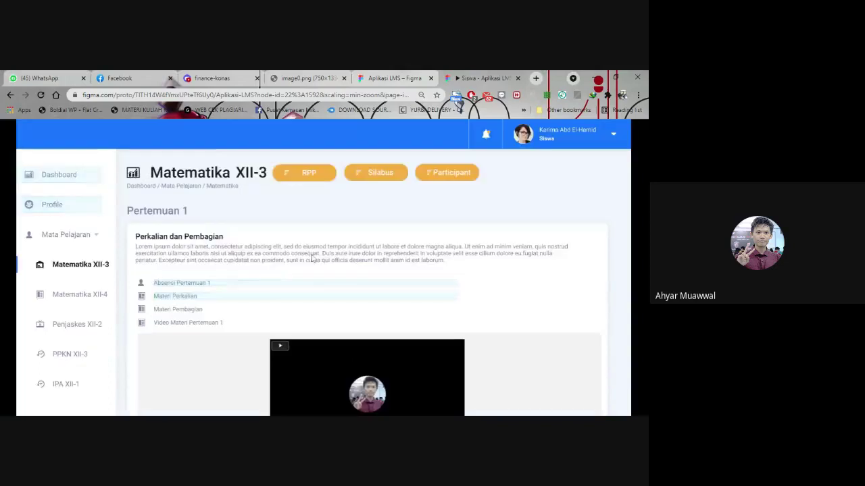
Step: Demonstrate the Absensi Pertemuan 1 attendance dialog and save it to return to the Matematika XII-3 page
left_click(239, 284)
scroll(473, 250, "up", 1)
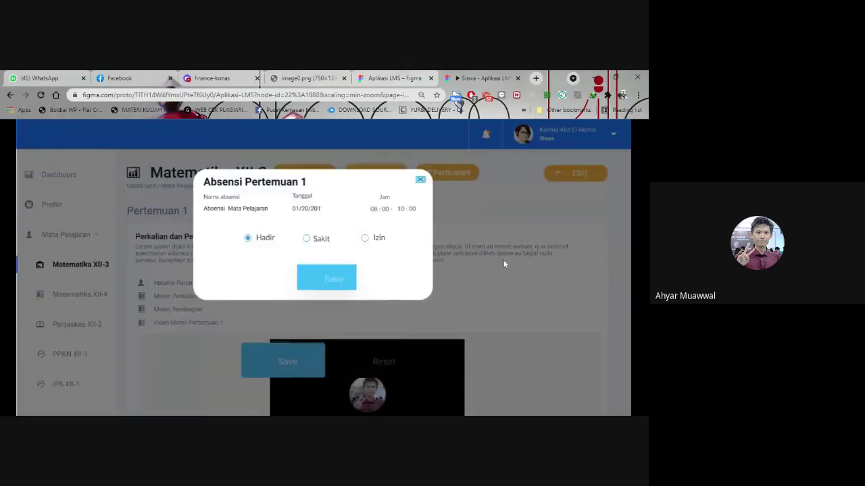
left_click(333, 279)
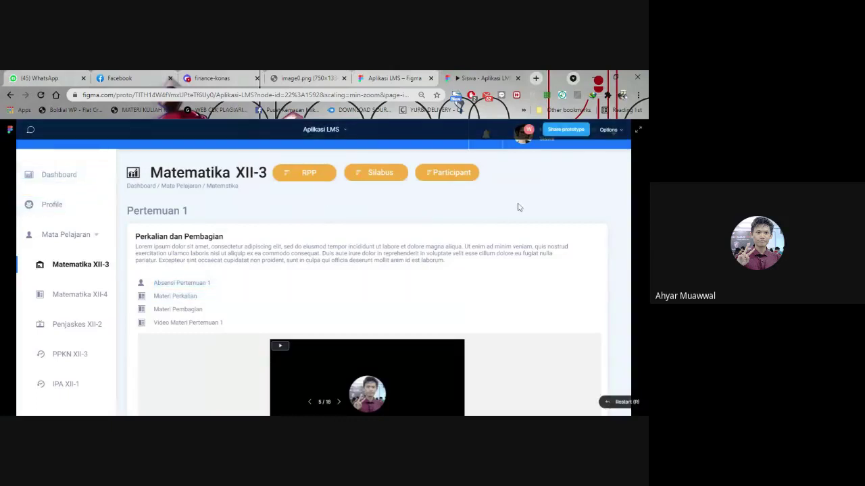
Step: Search Google for "download aset import ke figma" in a new browser tab
left_click(536, 78)
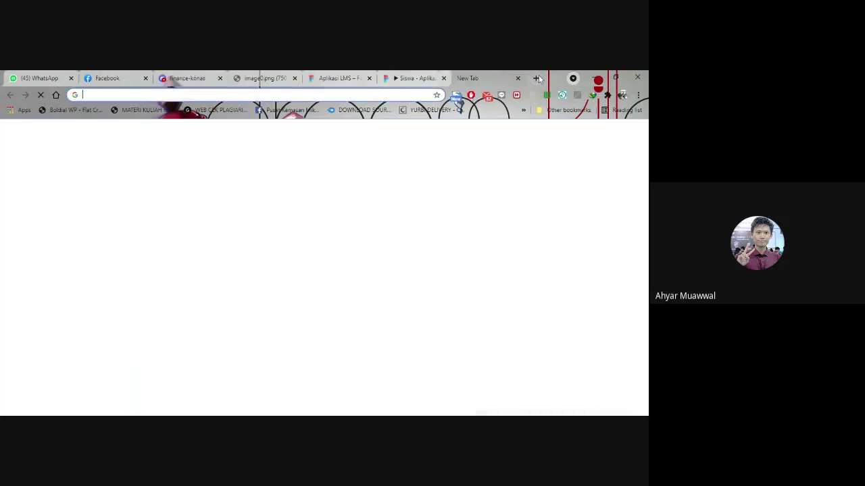
type("download as")
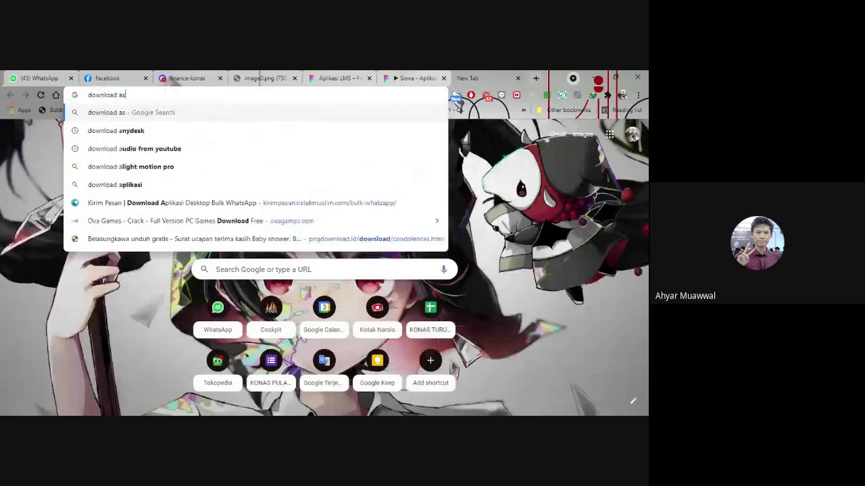
type("et import ke figma")
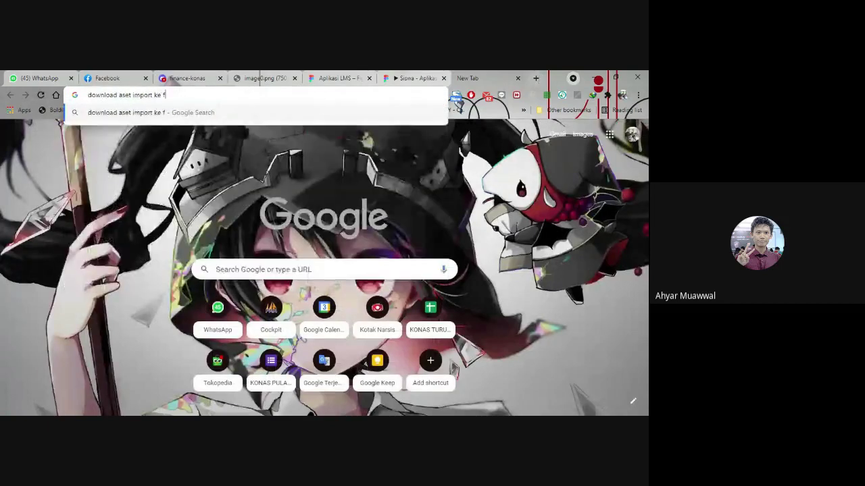
key("Return")
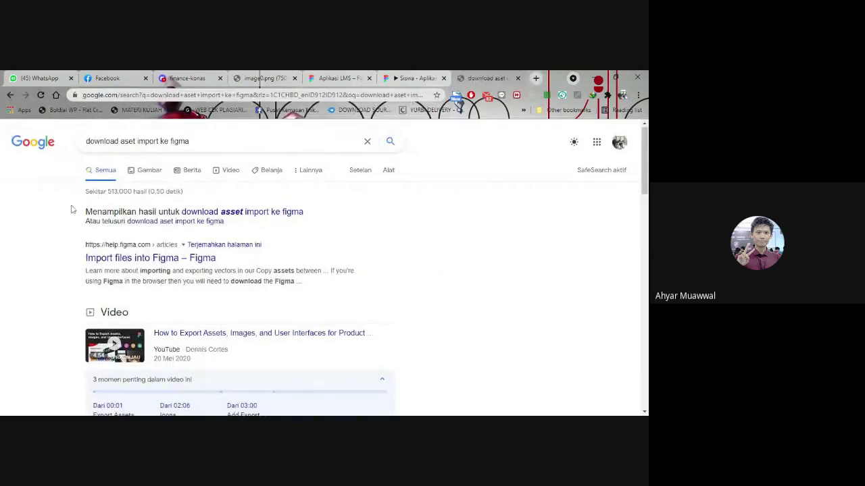
Step: Browse the search results and open Figma Asset Downloader and Tutorial design menggunakan Figma in separate background tabs
scroll(70, 209, "down", 10)
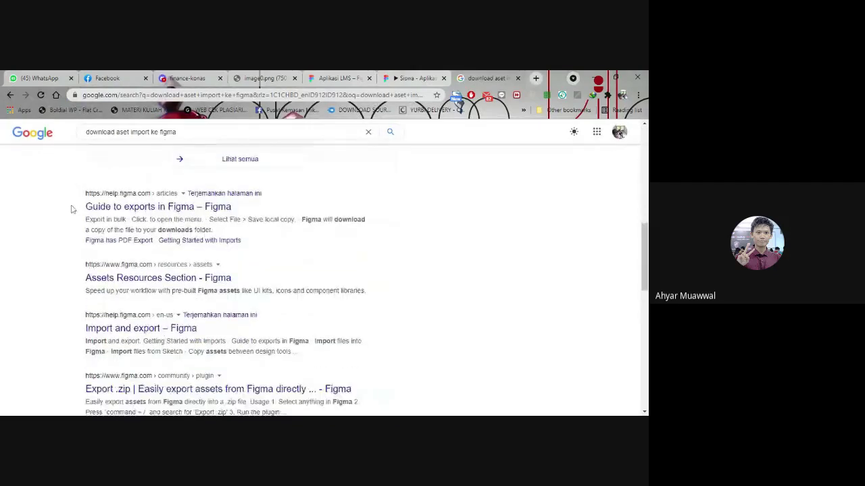
scroll(70, 209, "down", 4)
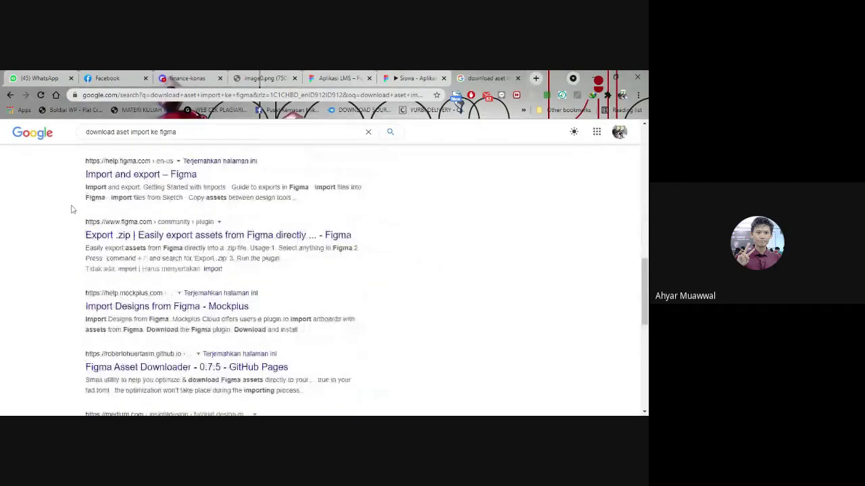
scroll(70, 209, "down", 3)
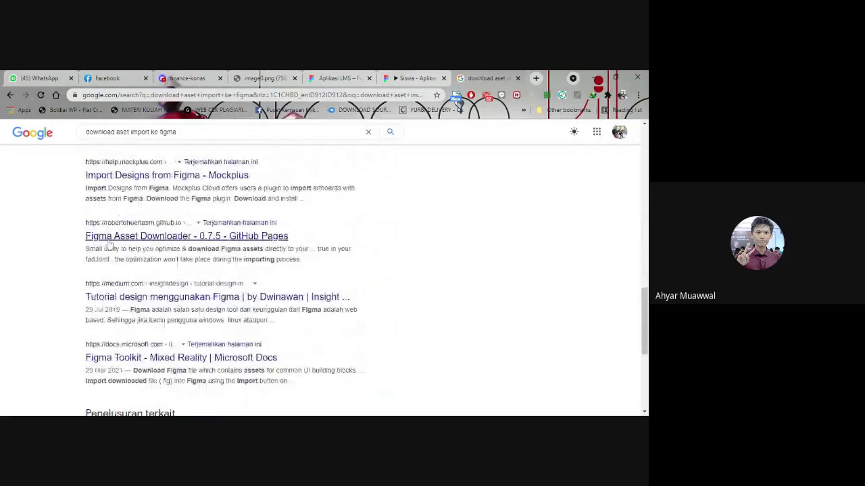
middle_click(108, 240)
scroll(4, 246, "down", 1)
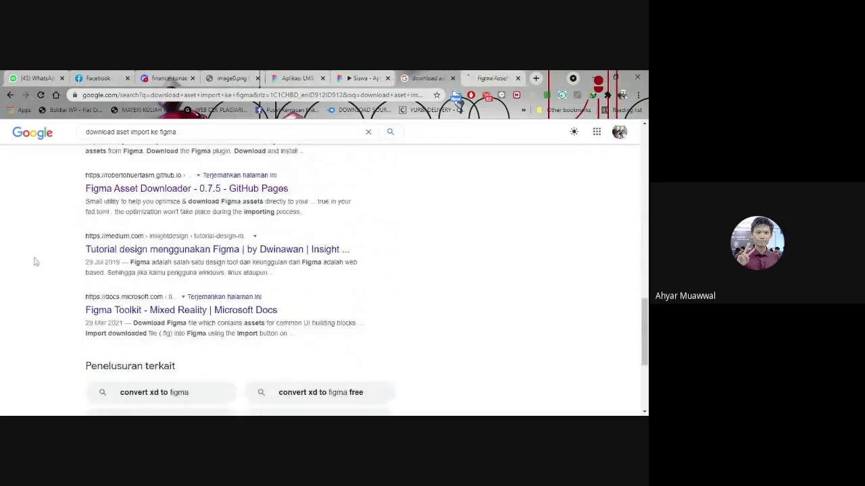
middle_click(152, 253)
scroll(302, 224, "up", 5)
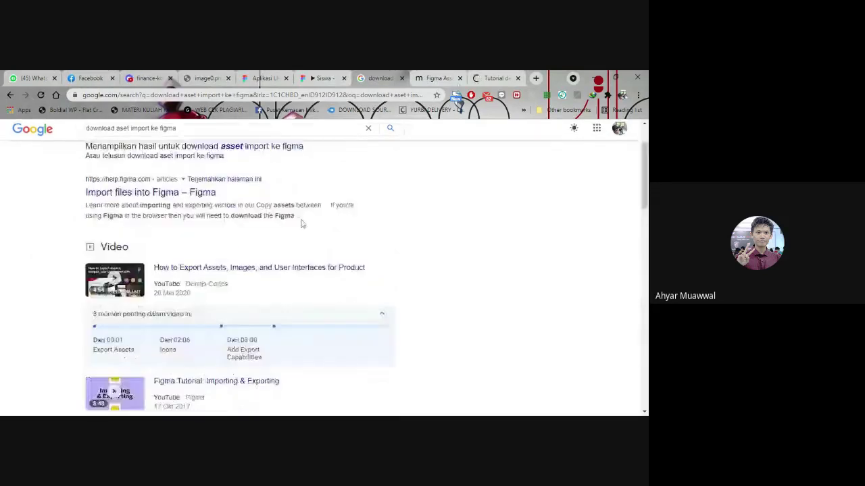
Step: Switch to the Aplikasi LMS Figma file and review its file commands for creating a new file from a Sketch file
scroll(302, 224, "up", 1)
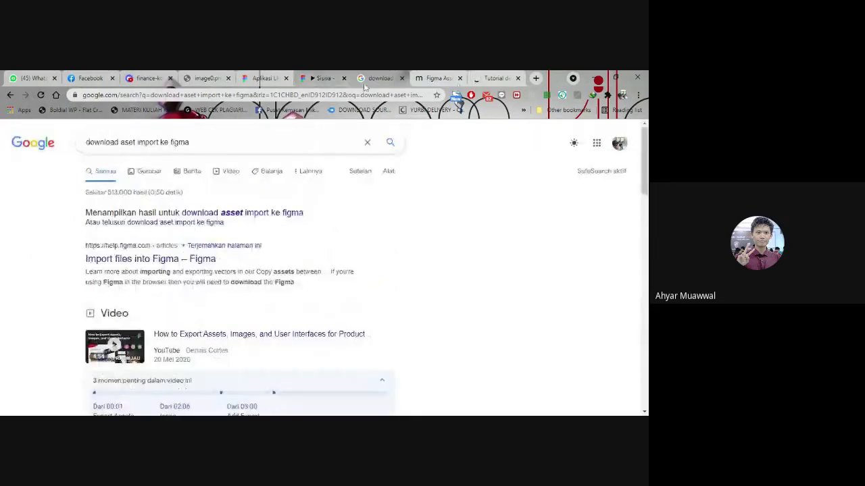
left_click(265, 78)
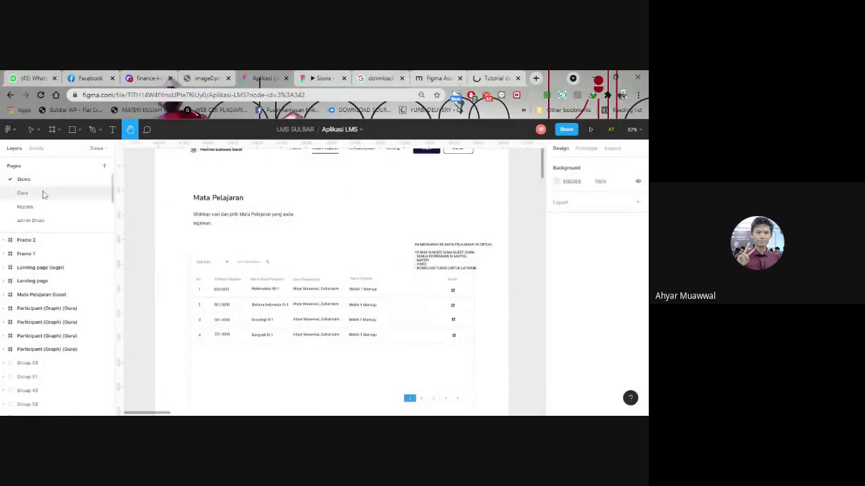
left_click(9, 129)
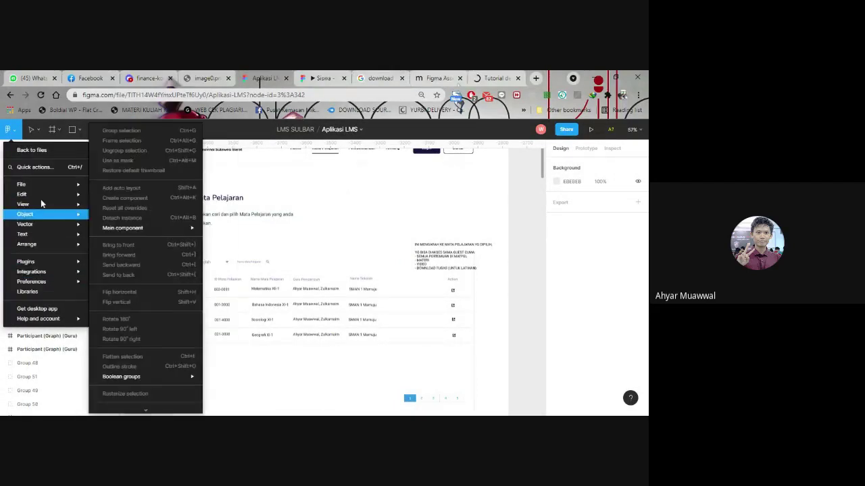
mouse_move(44, 187)
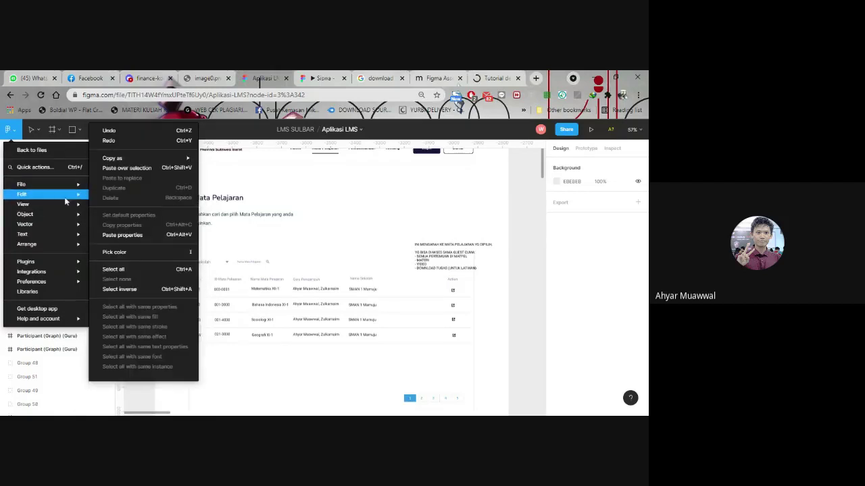
mouse_move(56, 271)
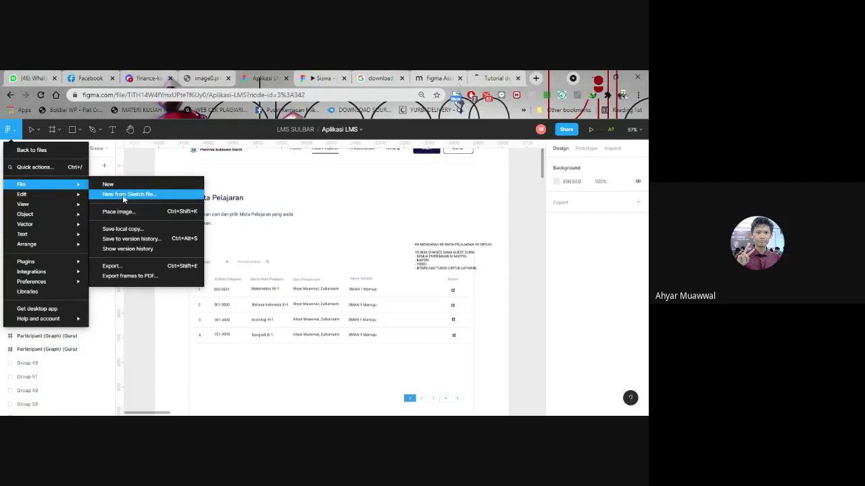
key("h")
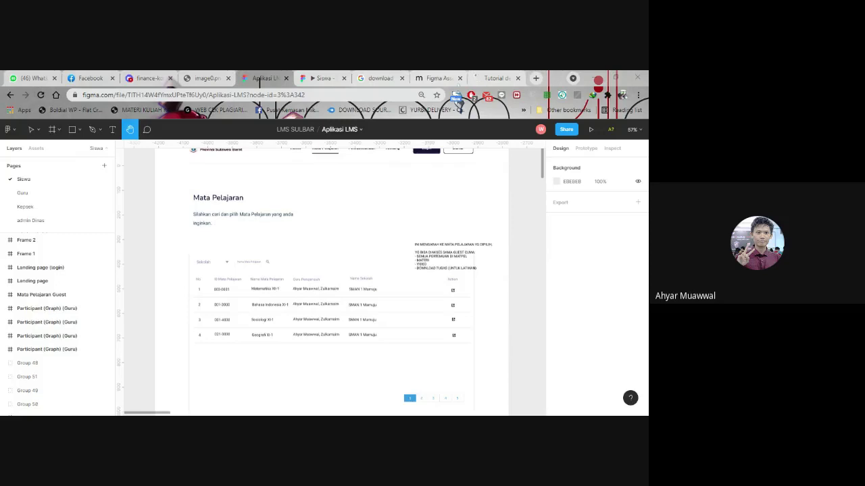
Step: Close the Figma Asset Downloader and Tutorial design pages and search Google for "sketch"
left_click(439, 77)
left_click(459, 78)
left_click(475, 77)
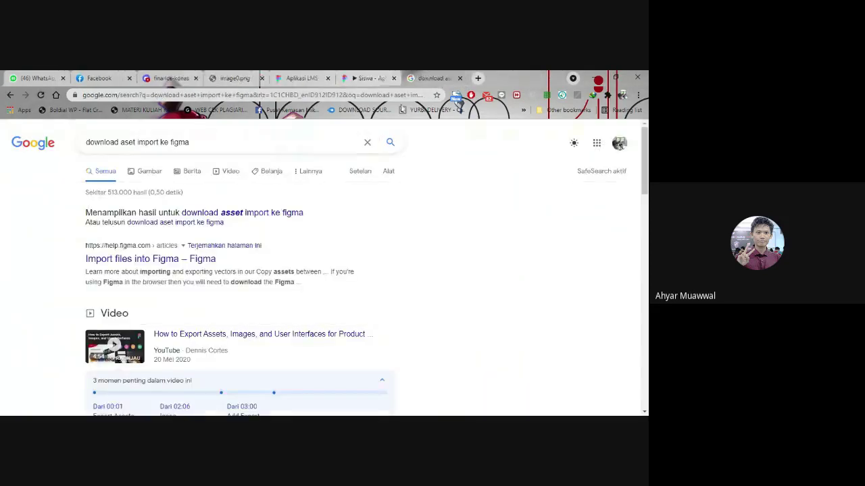
left_click_drag(86, 142, 189, 142)
type("sk")
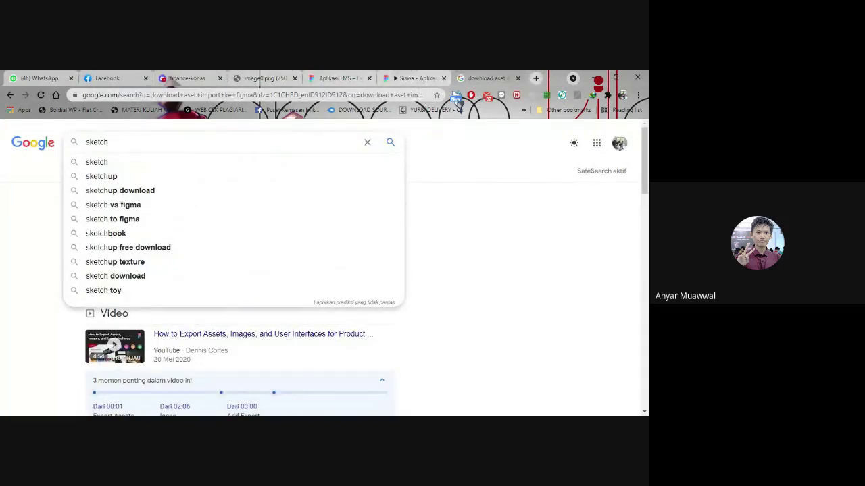
type("etch")
key("Return")
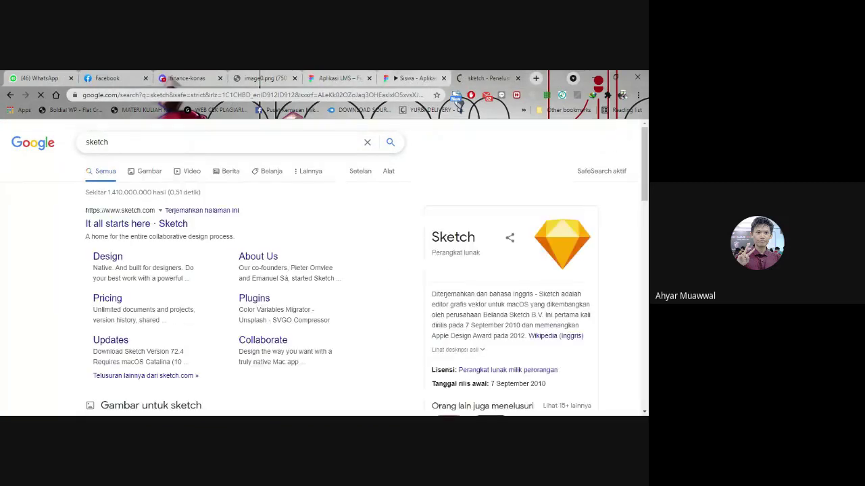
Step: Open the official Sketch website from the results and look over its home page and Resources section
left_click(148, 229)
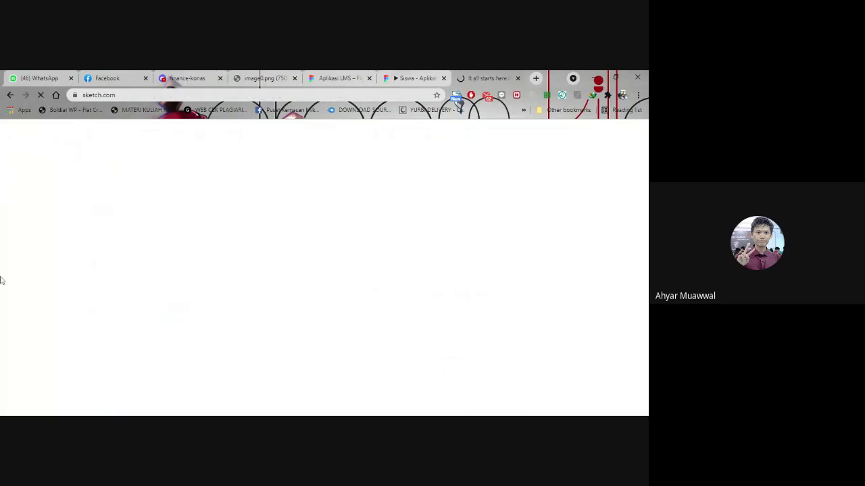
scroll(250, 166, "down", 5)
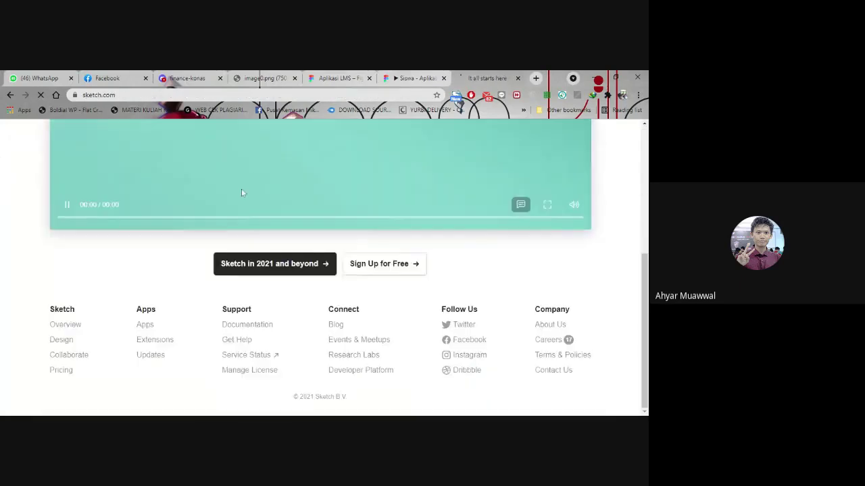
scroll(361, 307, "up", 5)
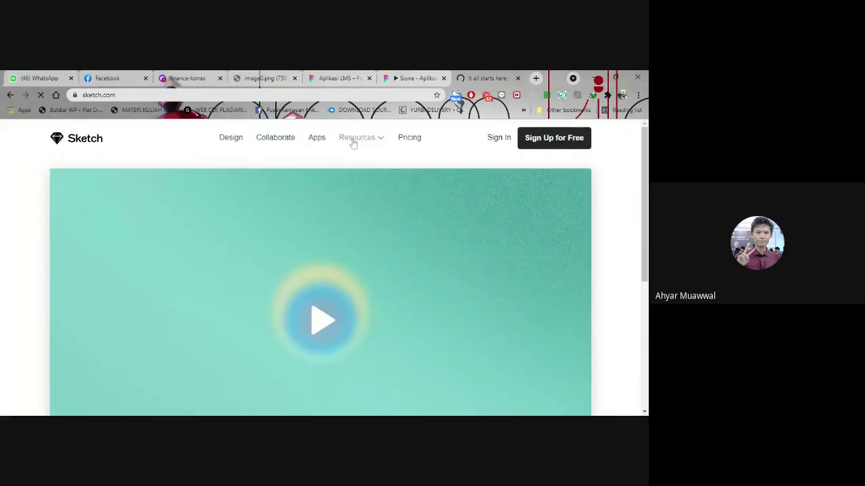
mouse_move(353, 139)
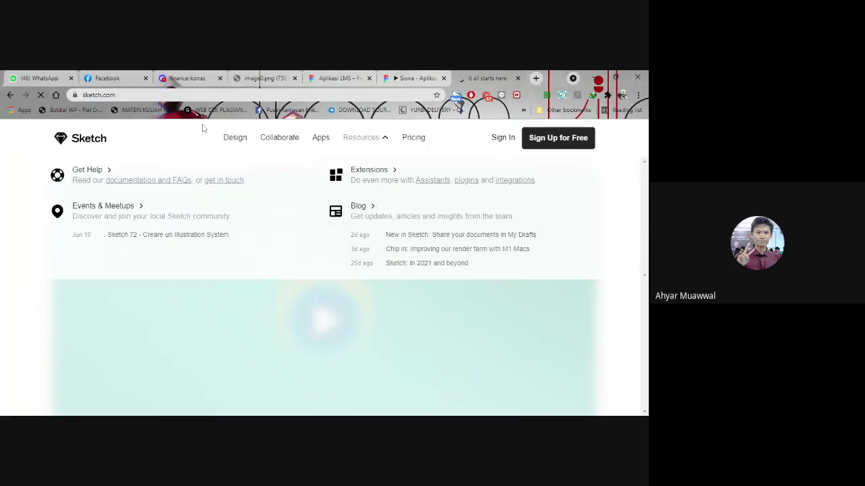
Step: Search Google for "download mockup.sketch"
key("ctrl+l")
type("do")
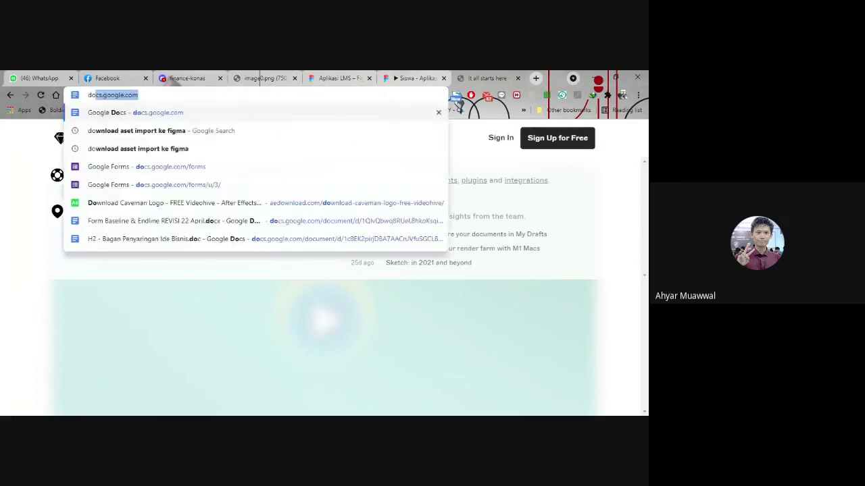
type("wnload mock")
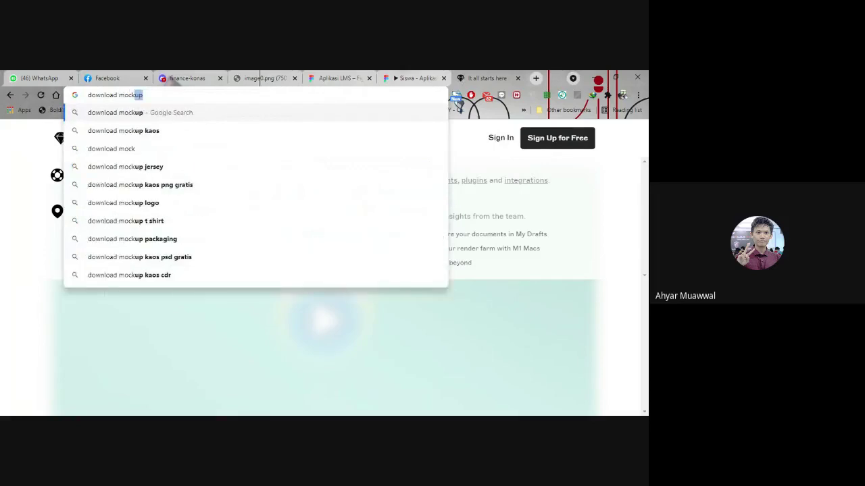
type("up.sl")
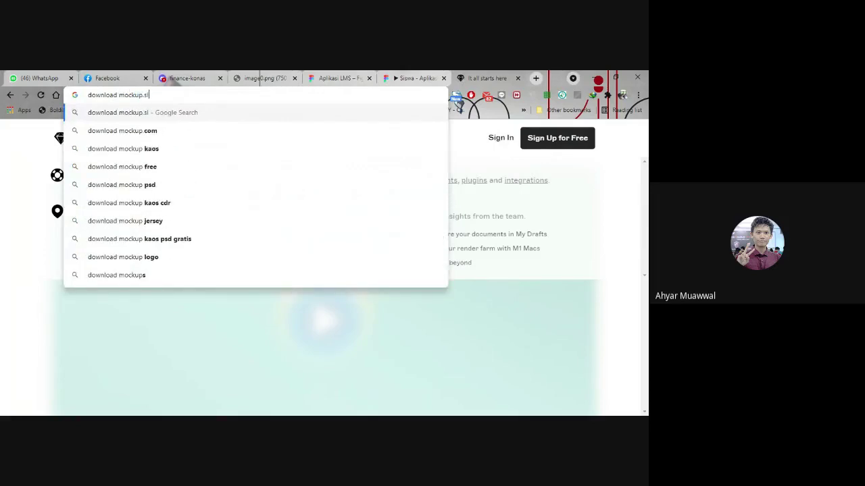
key("BackSpace")
type("ketch")
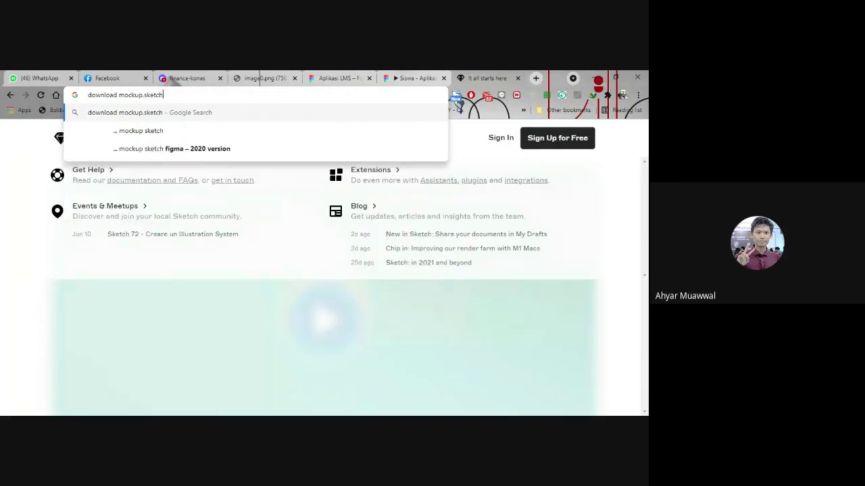
key("Return")
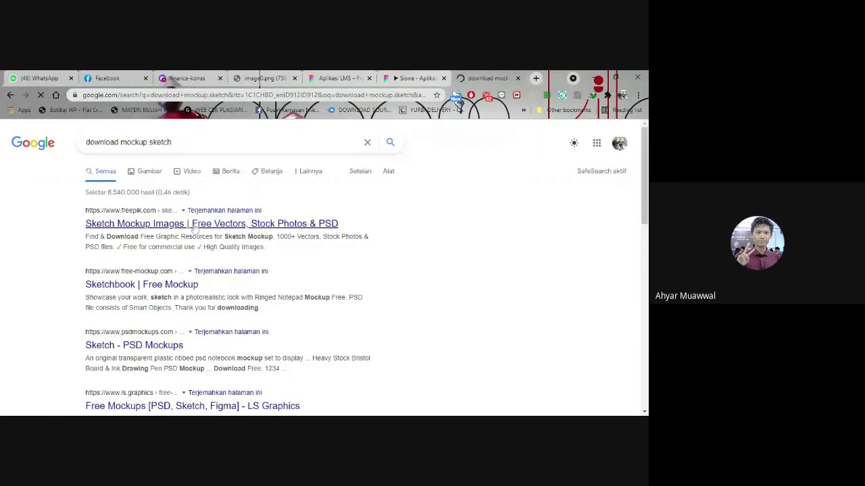
Step: Open the PSD Mockups Sketch, LS Graphics Free Mockups and FREE 20+ Hand Drawn Sketch Book Mockups results in background tabs
scroll(136, 297, "down", 2)
middle_click(101, 297)
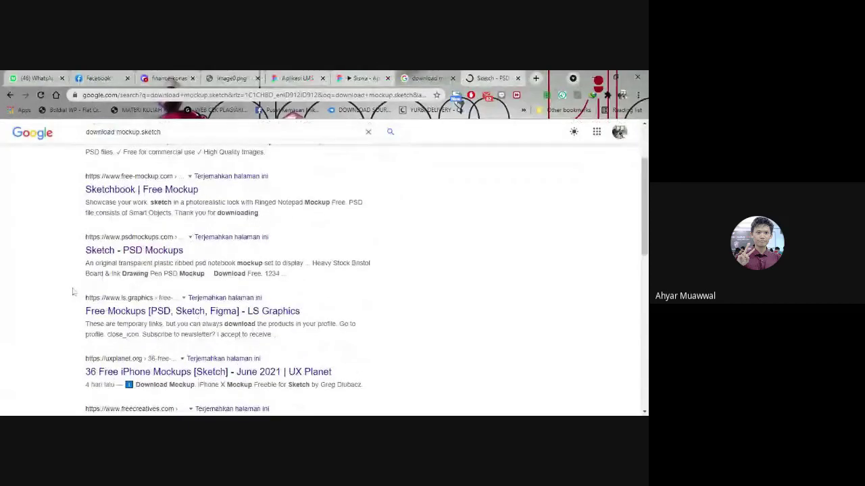
scroll(73, 294, "down", 1)
middle_click(163, 265)
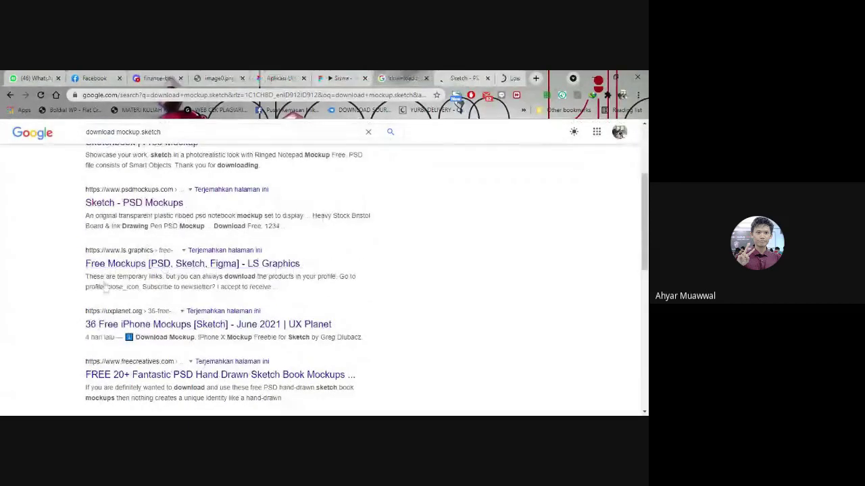
scroll(164, 271, "down", 1)
middle_click(170, 326)
scroll(26, 292, "down", 1)
scroll(25, 292, "down", 1)
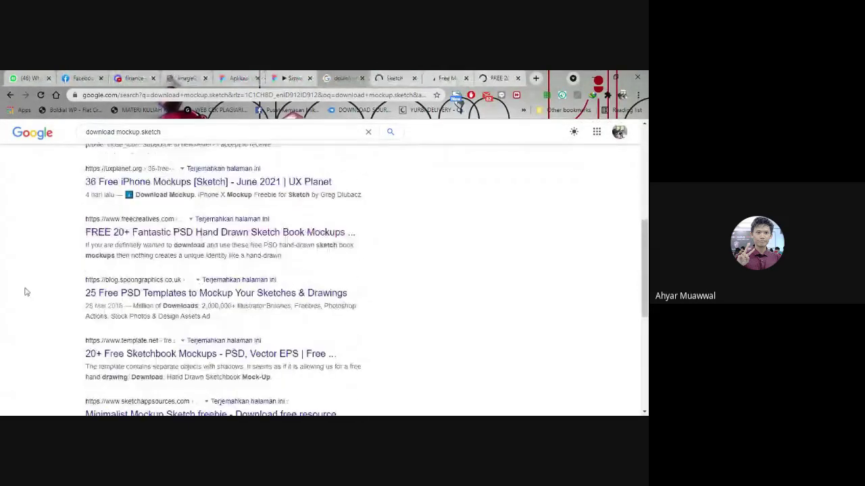
Step: Replace the word "mockup" in the search query and look through the opened PSD Mockups, LS Graphics and FreeCreatives pages
double_click(128, 132)
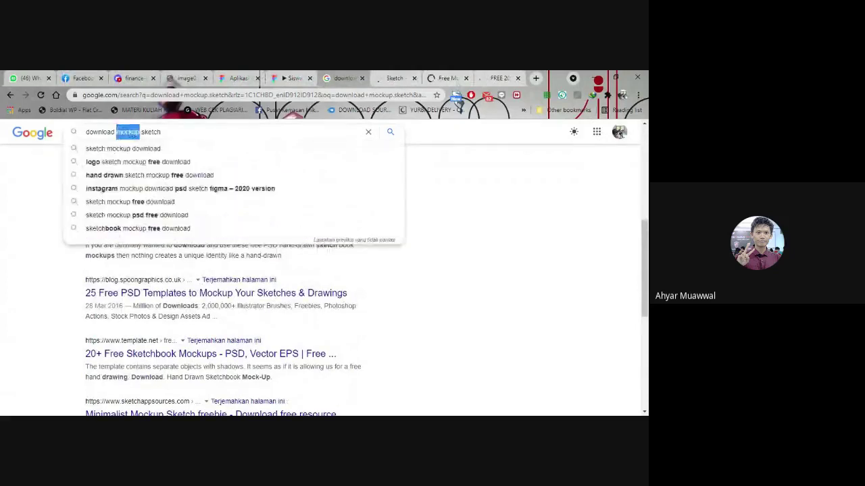
type("hand")
left_click(391, 77)
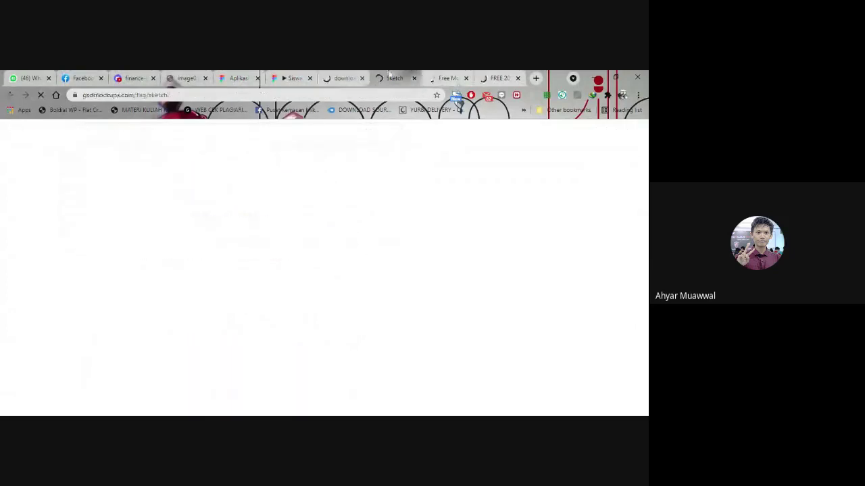
scroll(304, 199, "down", 3)
scroll(304, 199, "up", 3)
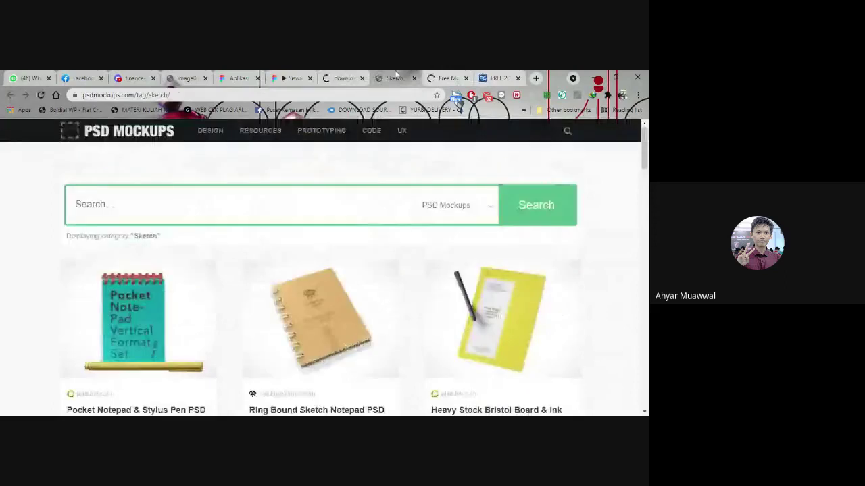
left_click(443, 78)
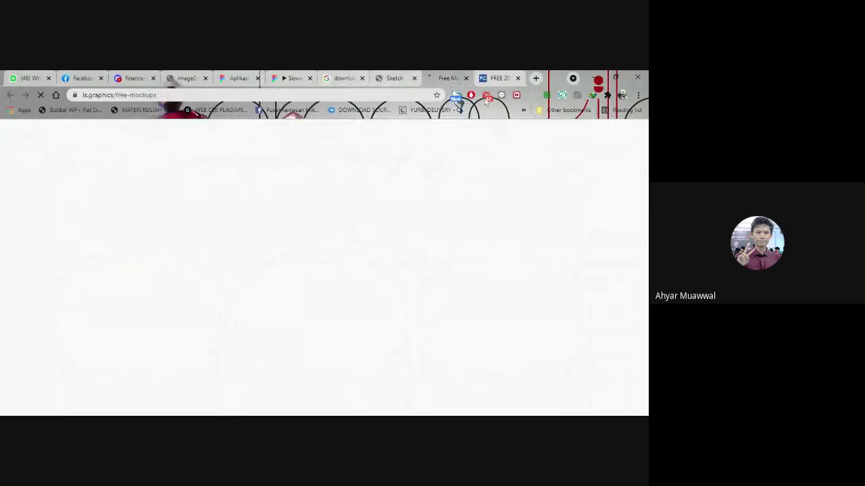
left_click(496, 76)
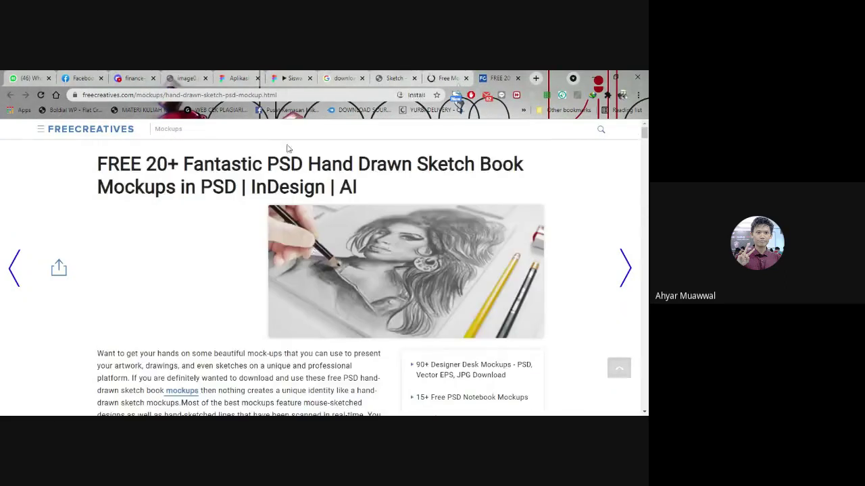
left_click(446, 77)
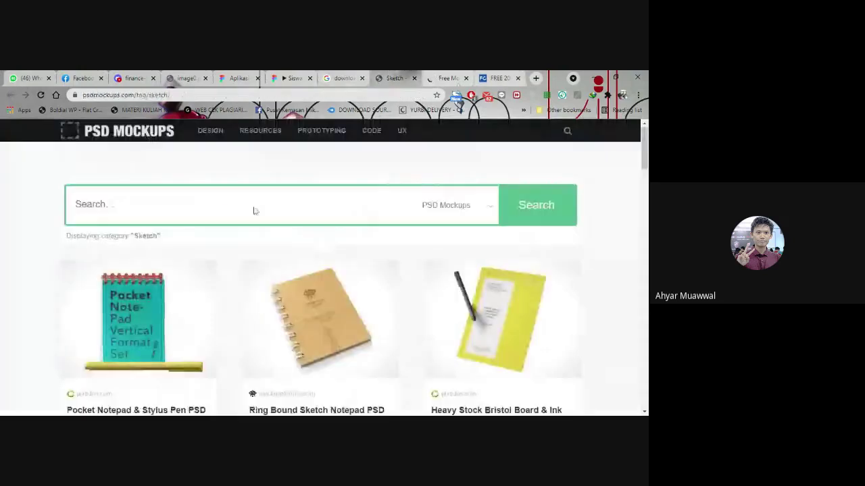
scroll(327, 243, "down", 5)
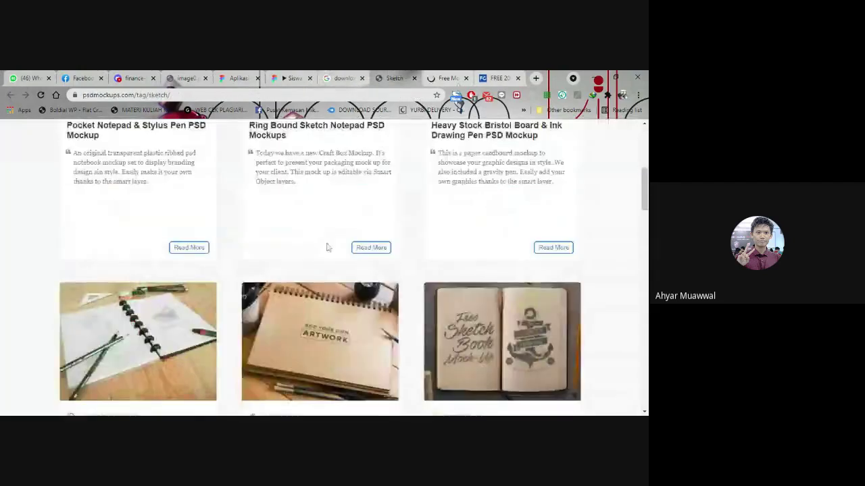
scroll(423, 195, "up", 5)
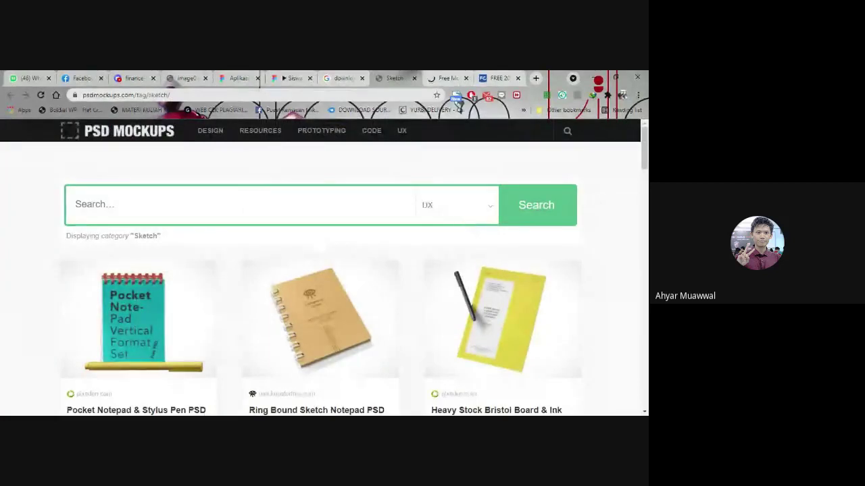
Step: Search the PSD Mockups site for "home" in the UX category
left_click(75, 204)
type("home")
key("Return")
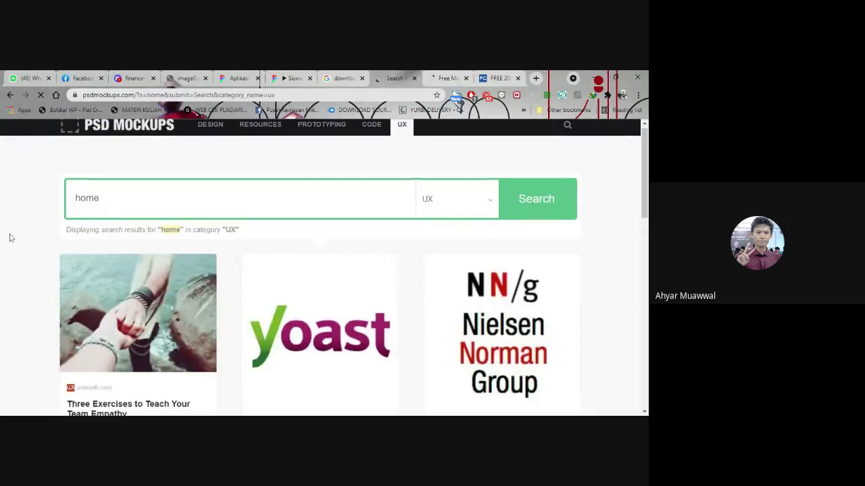
Step: Go to the LS Graphics Free Mockups page and open its Figma mockups category
left_click(452, 78)
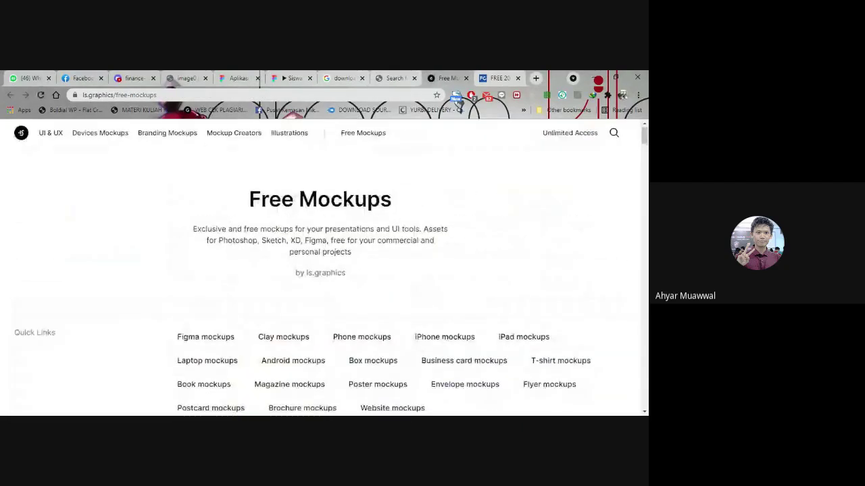
scroll(215, 203, "down", 3)
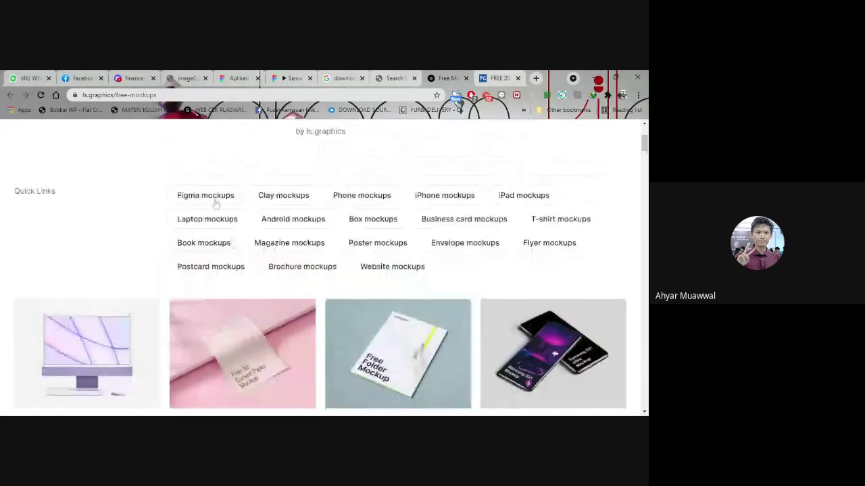
left_click(215, 200)
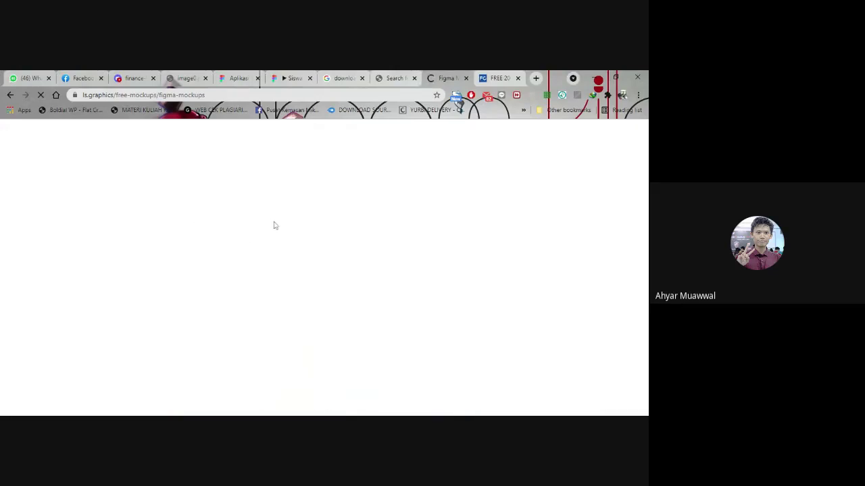
Step: Switch to the Aplikasi LMS Figma file and show the file option for creating a new file from Sketch
left_click(291, 82)
left_click(234, 84)
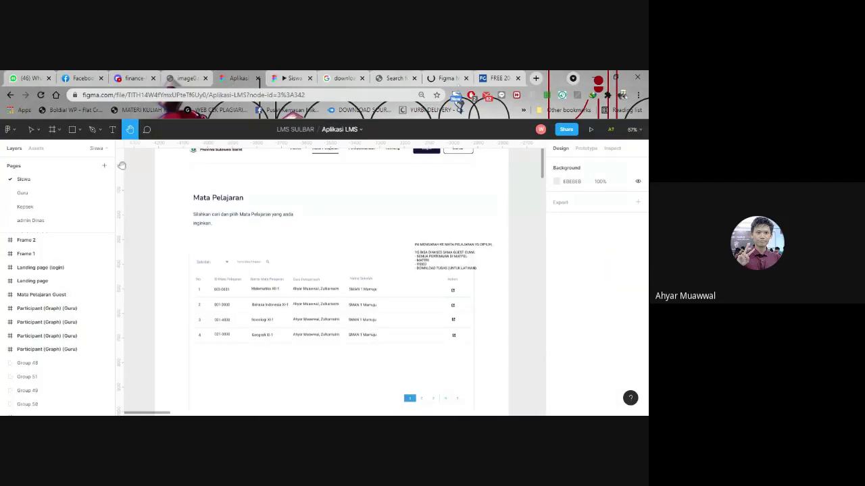
left_click(9, 130)
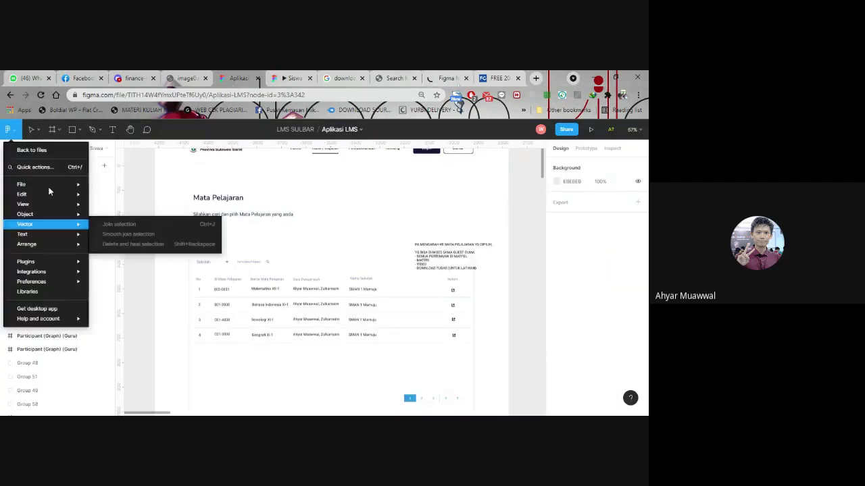
mouse_move(41, 184)
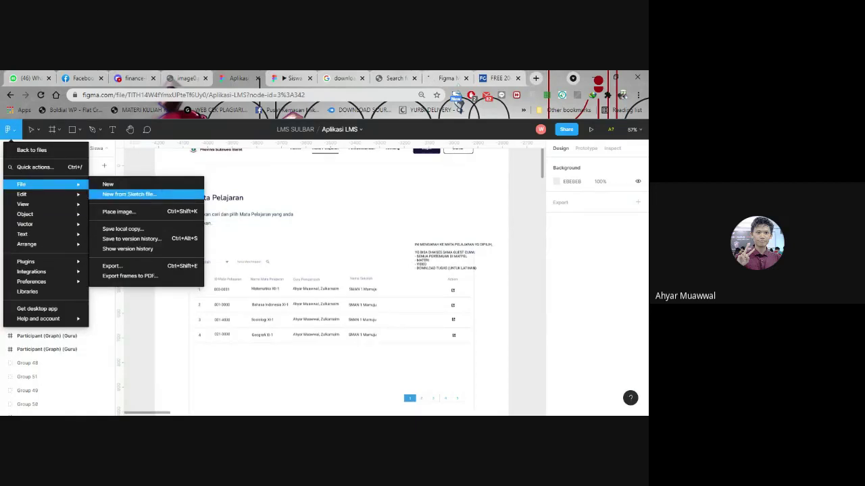
Step: Look through the Free Figma Mockups on the LS Graphics page and open the Free iPhone 12 Mockup
left_click(438, 80)
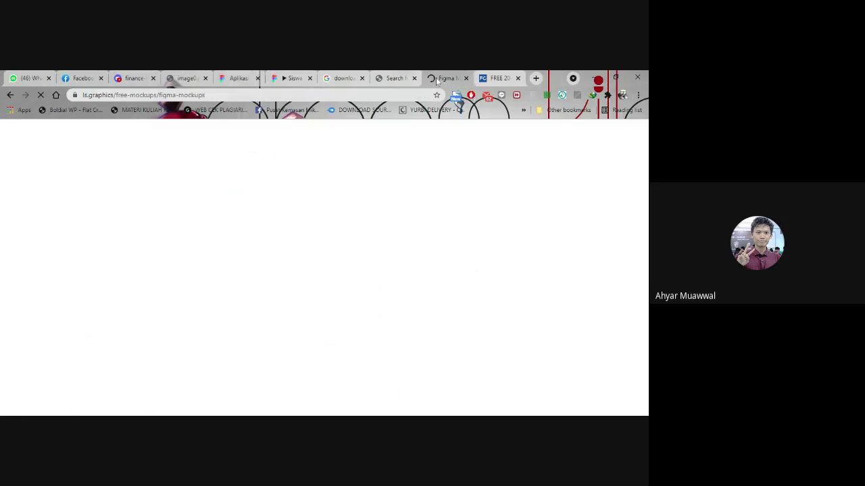
scroll(236, 231, "down", 5)
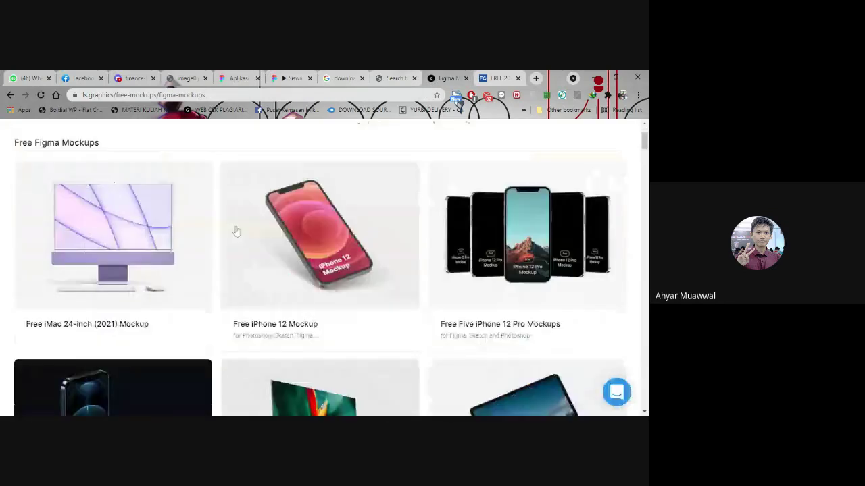
scroll(236, 232, "down", 4)
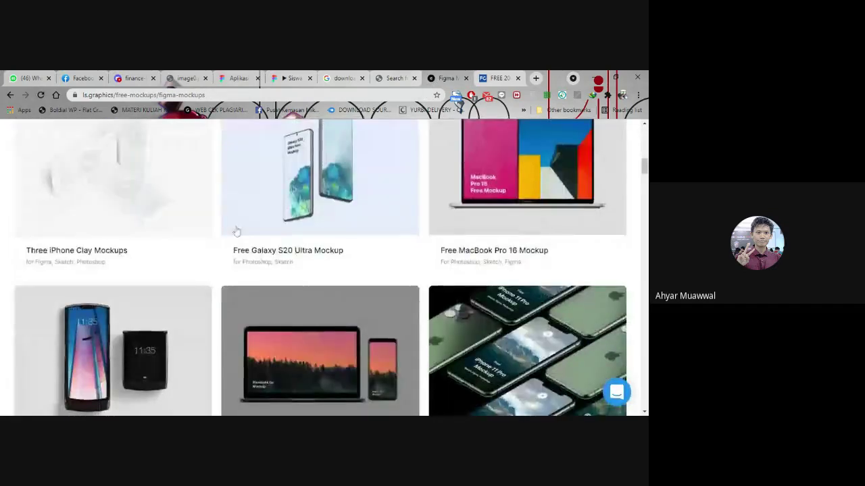
scroll(236, 231, "down", 6)
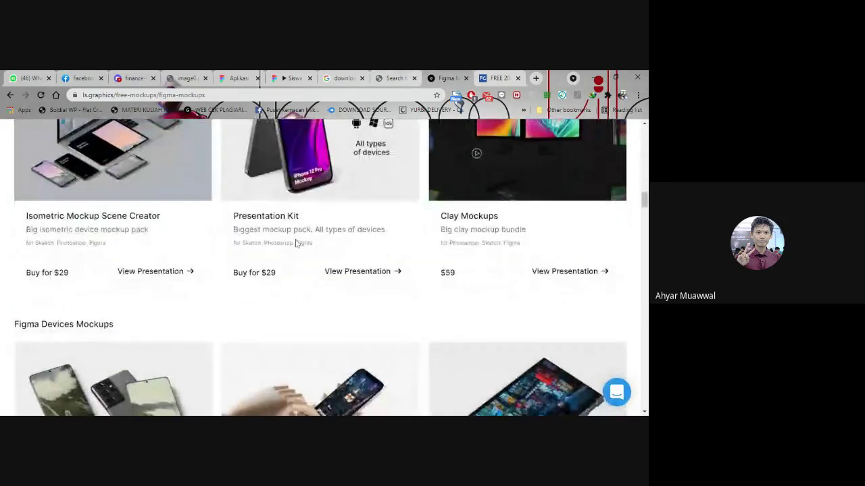
scroll(295, 230, "up", 5)
scroll(295, 244, "up", 3)
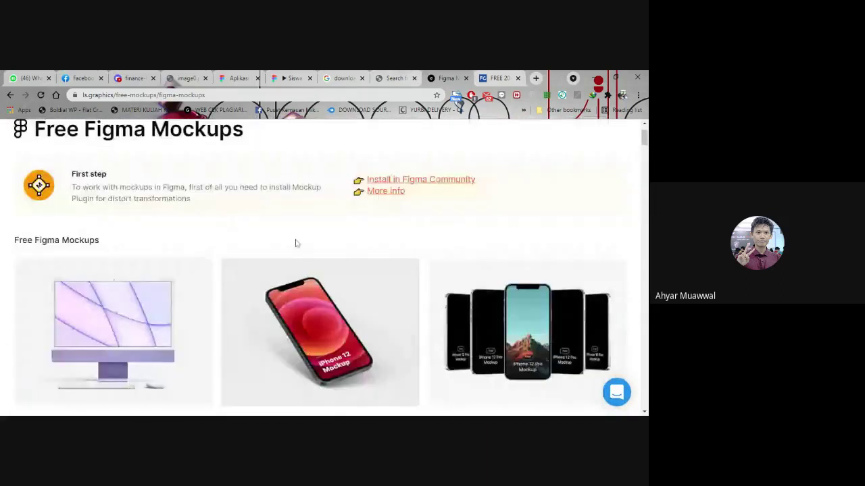
scroll(295, 244, "down", 2)
left_click(364, 219)
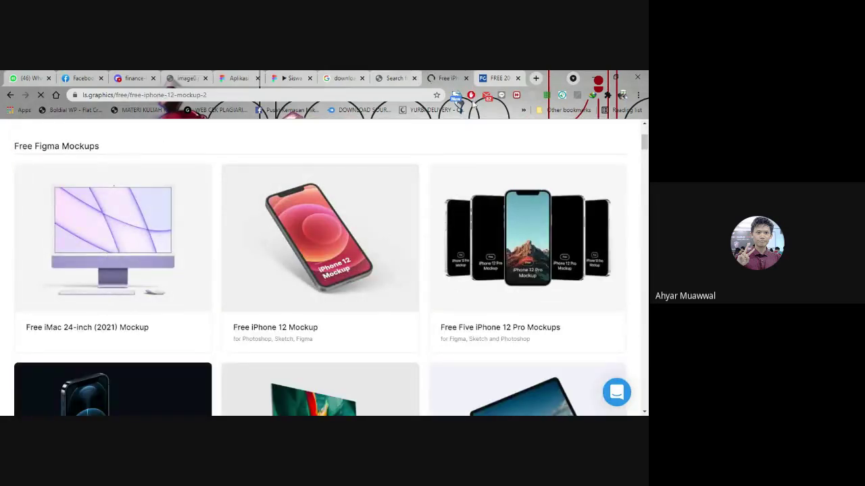
Step: Review the PSD Mockups search page and the Google results for "download home.sketch"
left_click(380, 76)
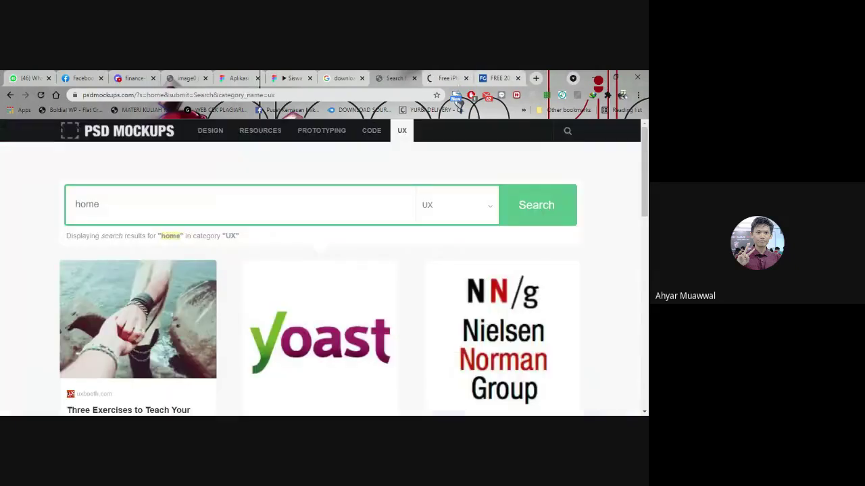
left_click(337, 78)
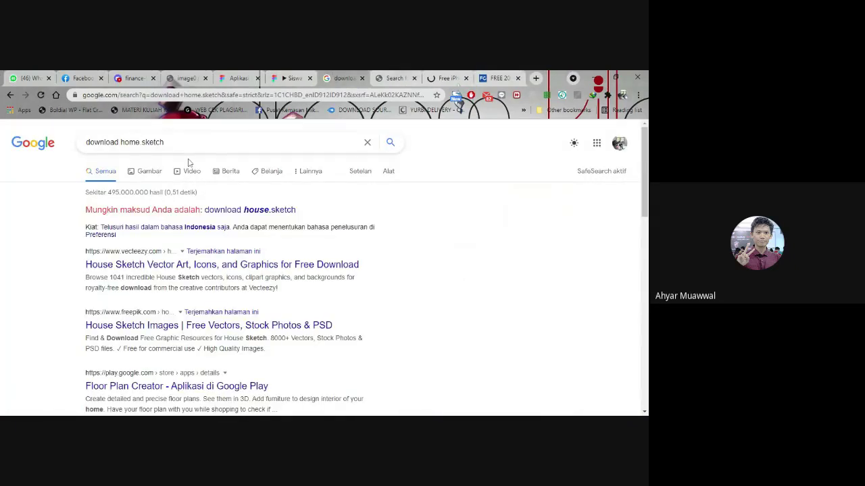
scroll(58, 250, "down", 5)
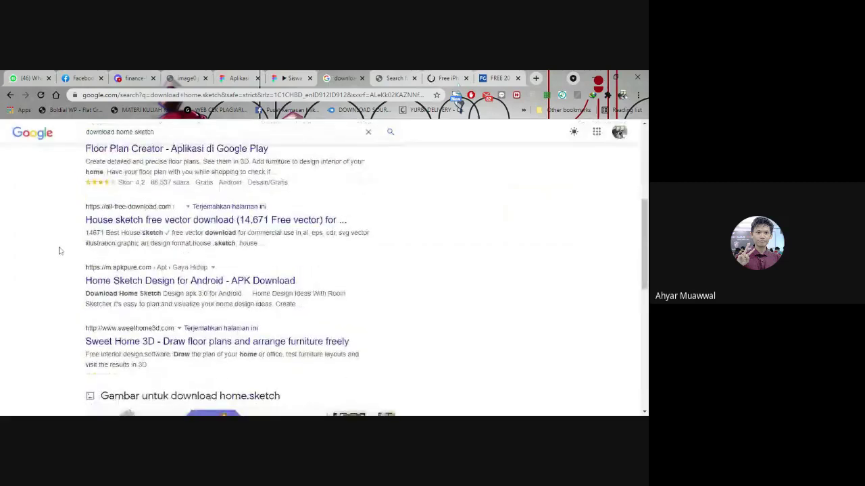
scroll(58, 251, "down", 2)
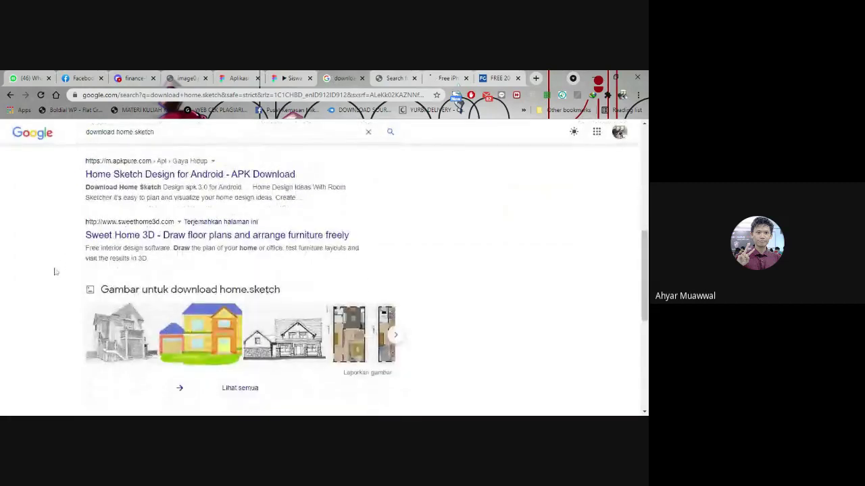
scroll(54, 272, "up", 7)
left_click(214, 147)
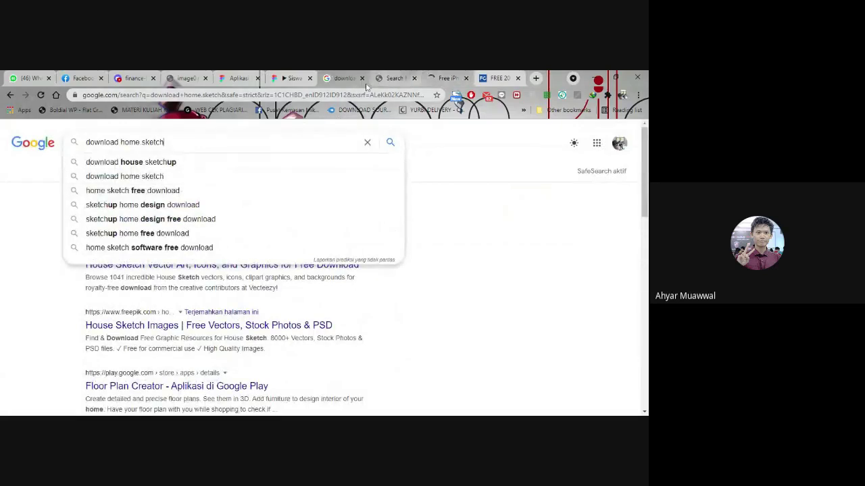
Step: From the Aplikasi LMS file, import creative-agency-landing-page-kazierfan.sketch as a new Figma file and dismiss the import dialog
left_click(292, 79)
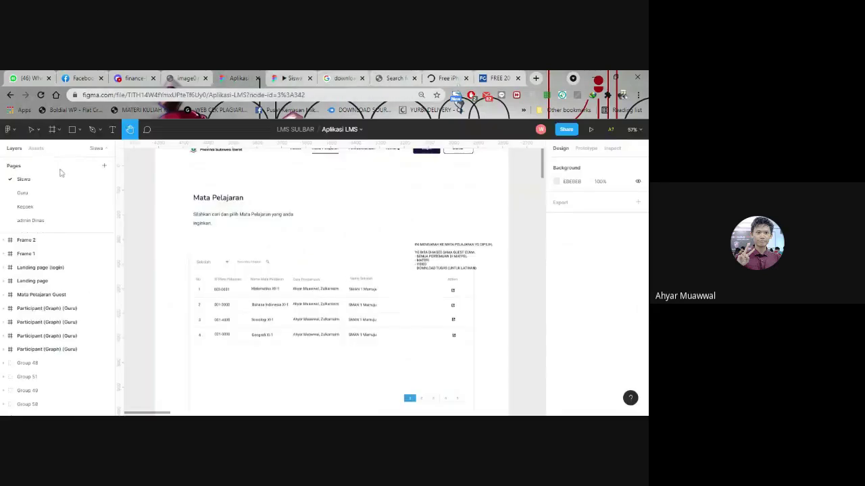
left_click(8, 129)
mouse_move(33, 181)
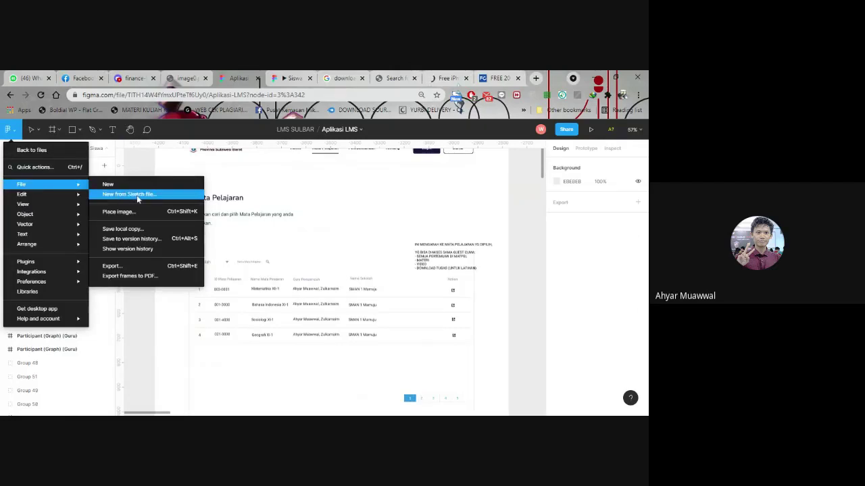
key("h")
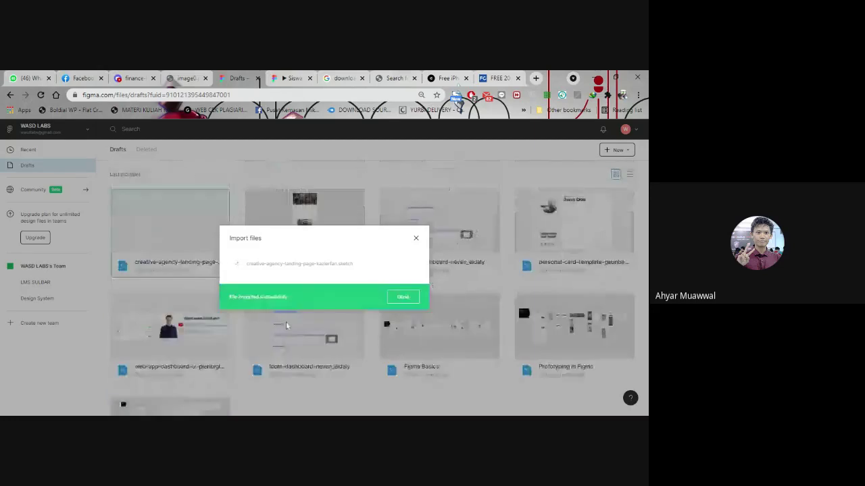
left_click(401, 302)
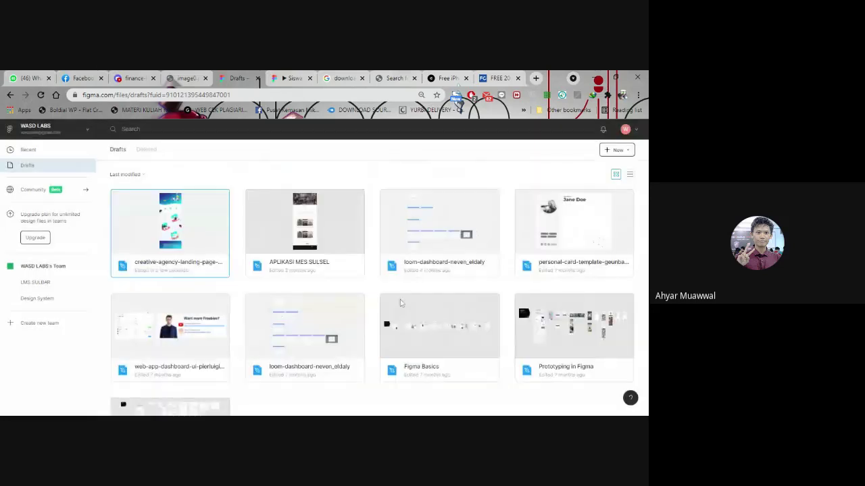
Step: Open the imported creative-agency-landing-page file and replace the missing "material" font with Abel
double_click(170, 234)
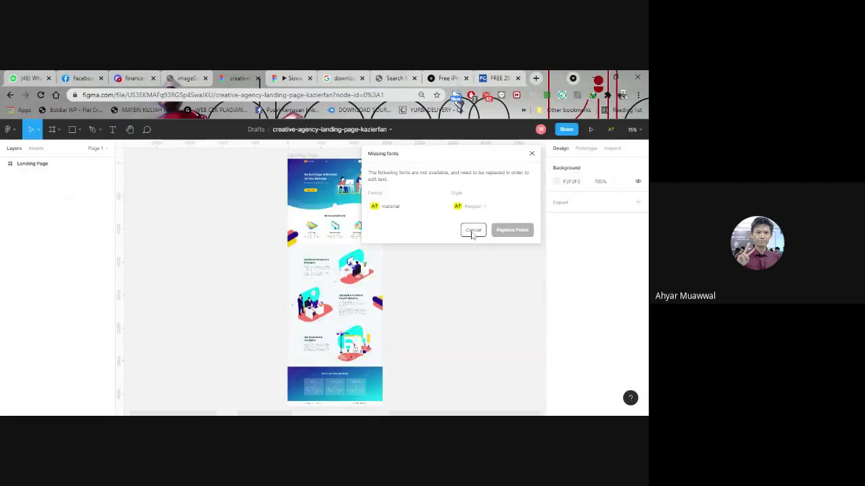
left_click(409, 208)
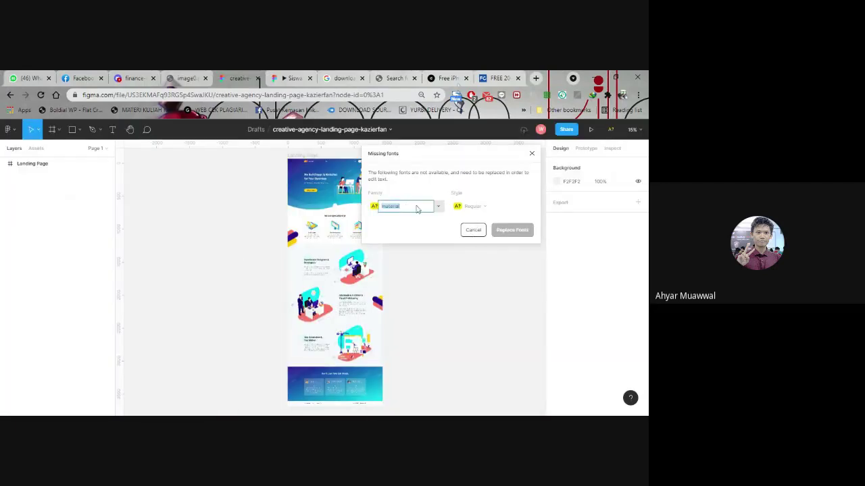
left_click(416, 192)
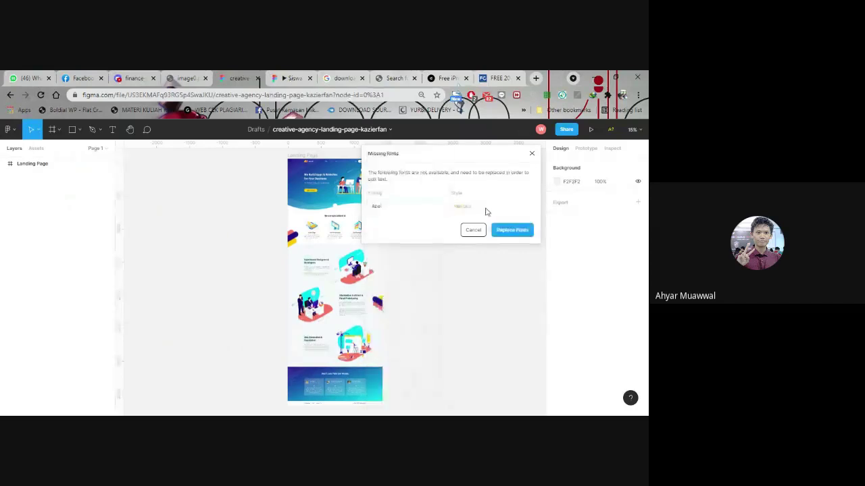
left_click(508, 230)
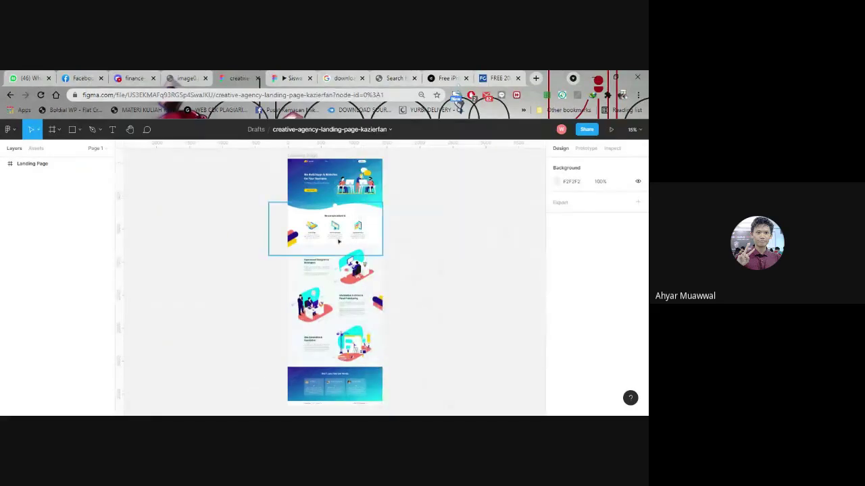
Step: Change the WORK item in the landing page's header menu to "ABOUT"
scroll(361, 210, "up", 5)
scroll(361, 208, "up", 3)
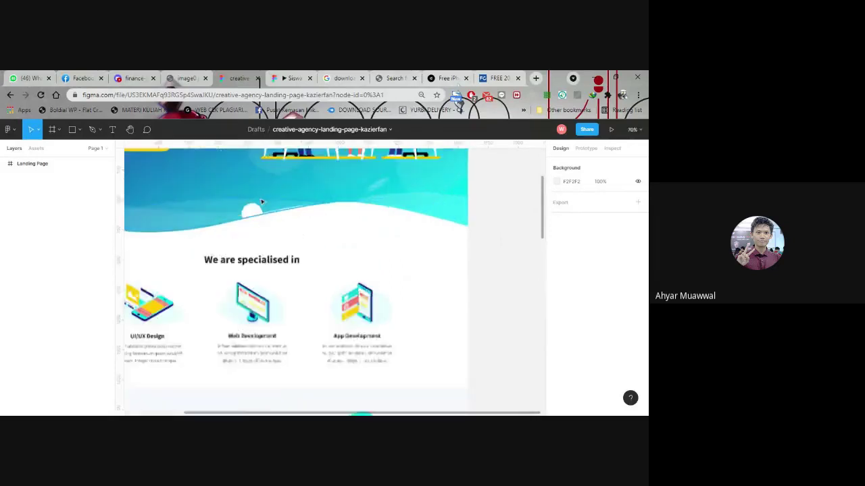
scroll(239, 188, "up", 3)
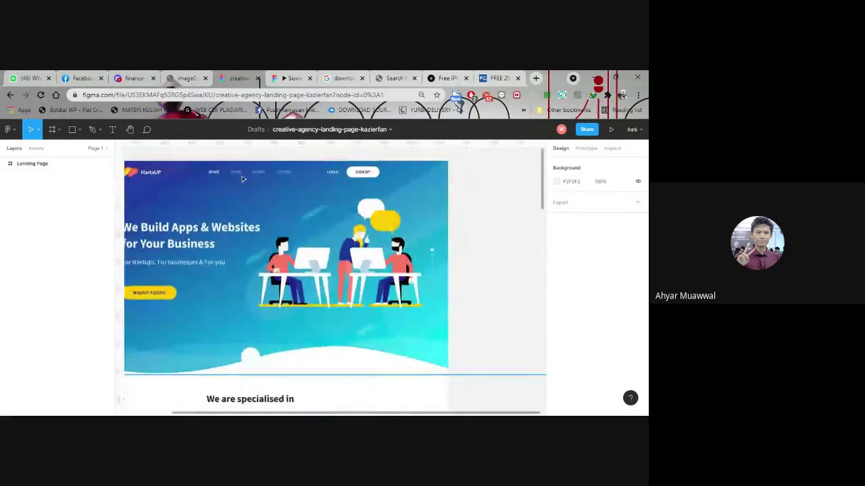
left_click(237, 174)
double_click(238, 174)
double_click(238, 175)
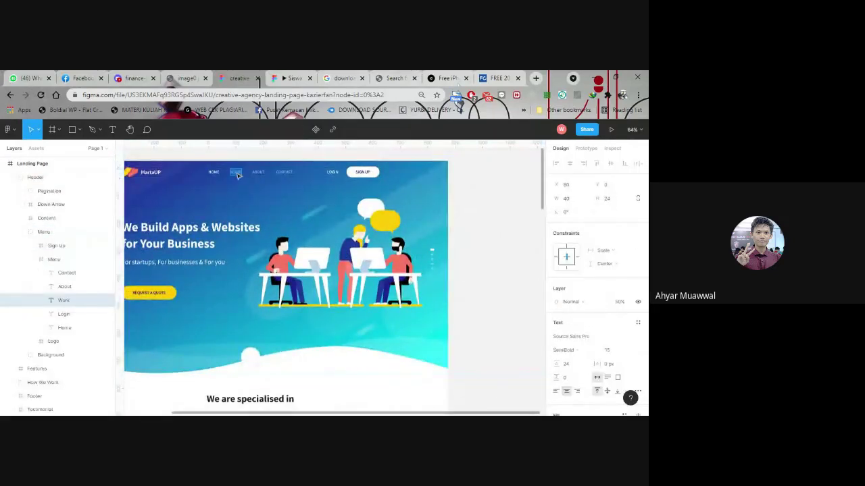
type("ABOUT")
Step: Replace the text of the original ABOUT item in the header menu and open the CONTACT item's text for editing
left_click(258, 171)
key("Return")
key("BackSpace")
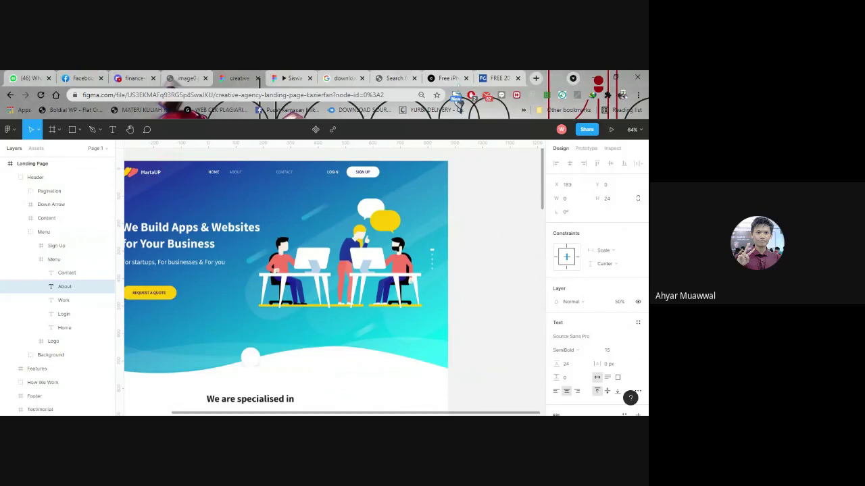
type("PORTOFOLIO")
left_click(283, 172)
key("Return")
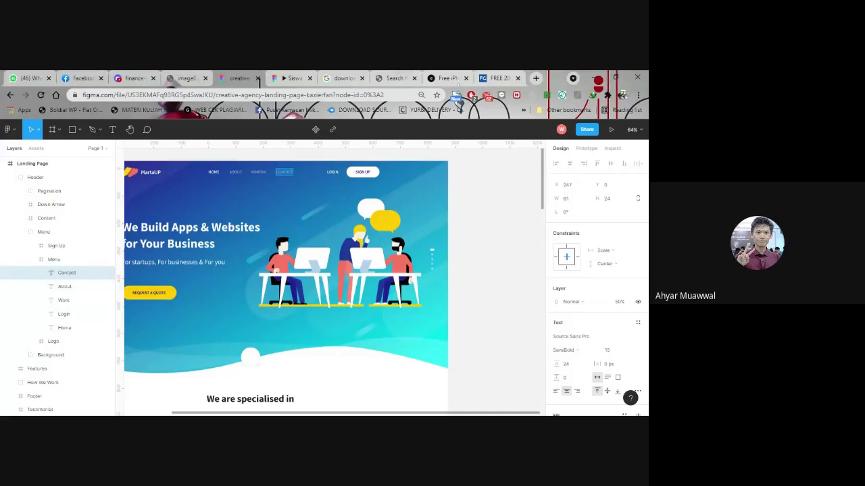
Step: Select the header's Background group and look over the hero and "We are specialised in" sections of the landing page
left_click(60, 355)
scroll(238, 207, "down", 2)
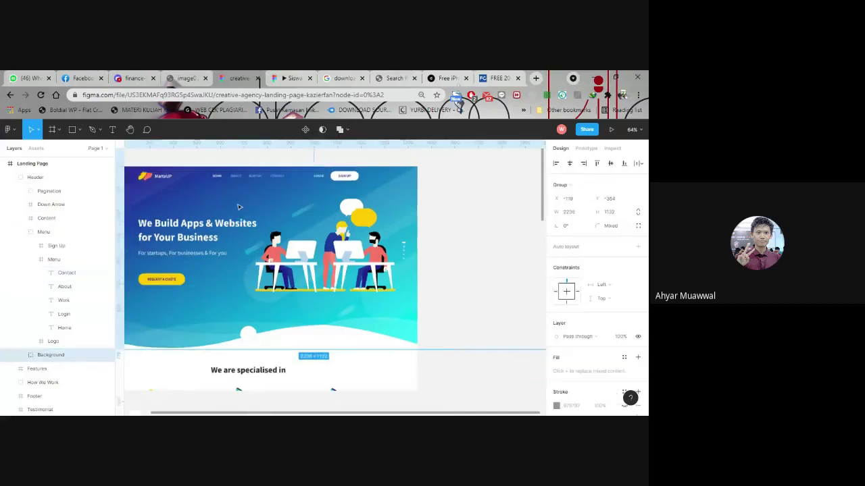
scroll(239, 206, "down", 2)
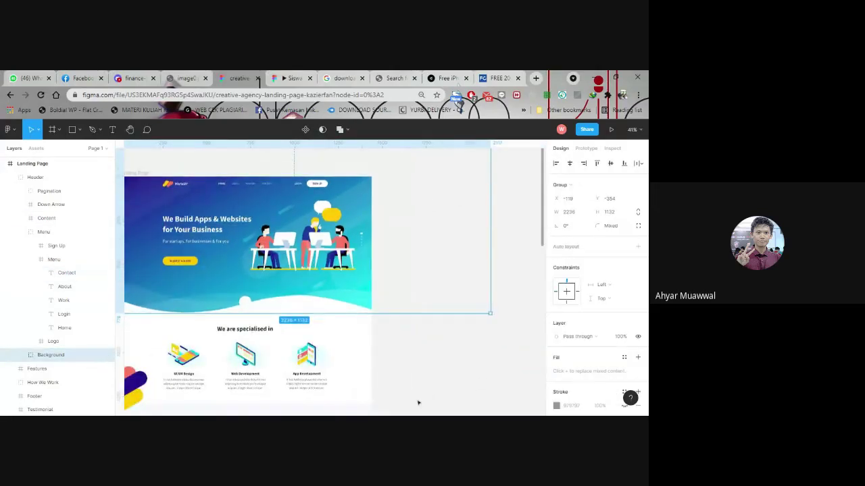
scroll(204, 285, "down", 1)
left_click(130, 129)
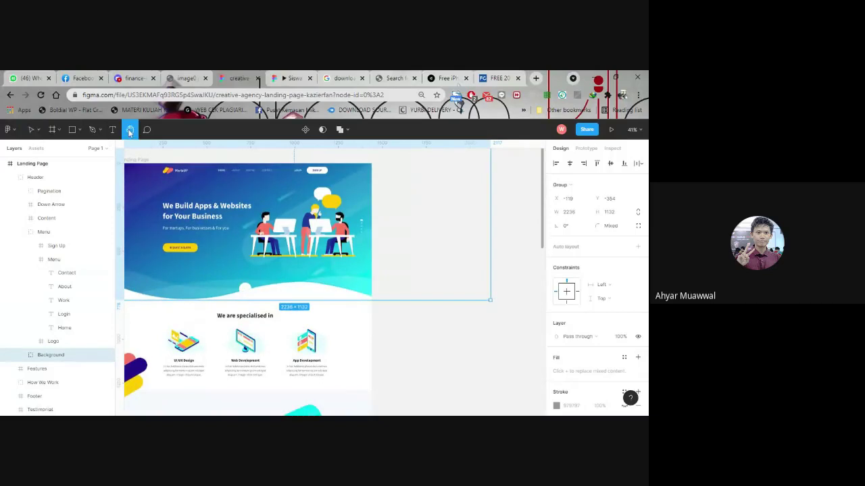
left_click_drag(185, 205, 294, 223)
scroll(312, 223, "down", 3)
scroll(335, 243, "up", 3)
Step: Point out the command for creating a new file from a Sketch file, without running it
left_click(8, 129)
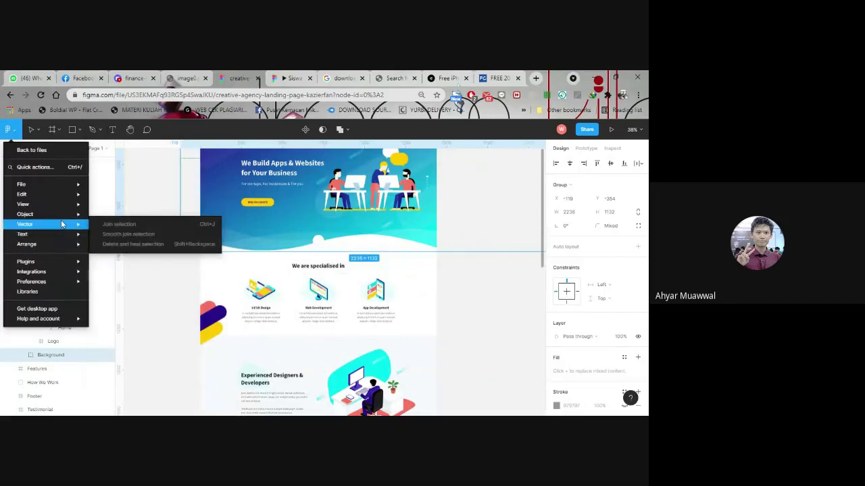
mouse_move(62, 185)
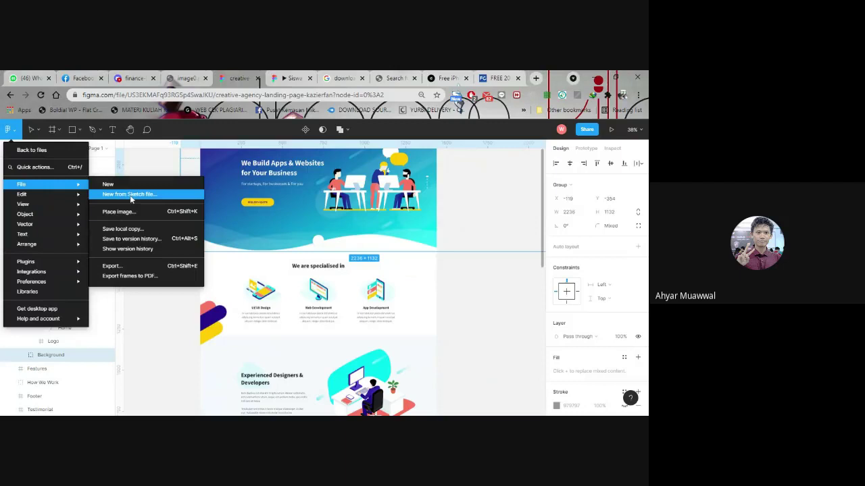
key("Escape")
key("space")
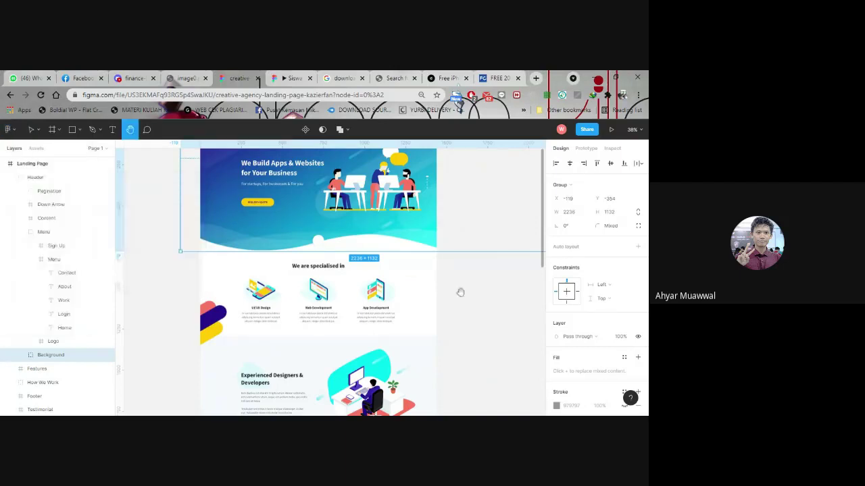
Step: Draw a small rectangle beside the App Development item in the "We are specialised in" section and deselect it
left_click(72, 129)
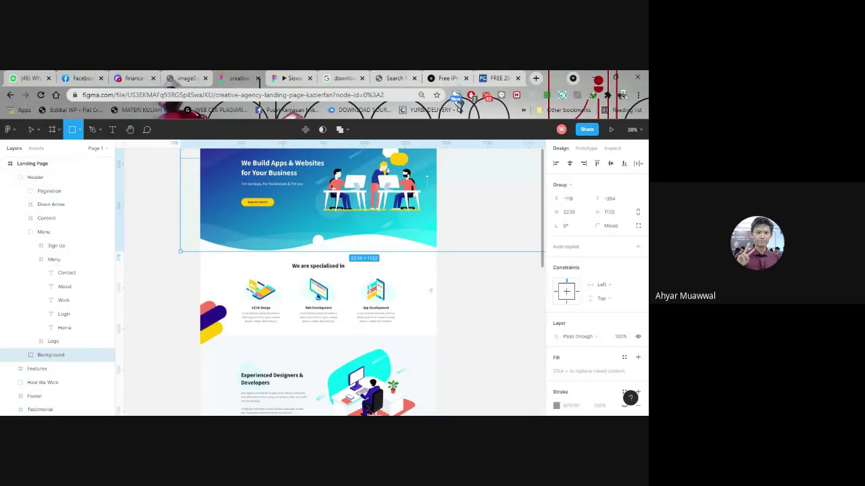
left_click_drag(406, 274, 425, 297)
left_click(477, 359)
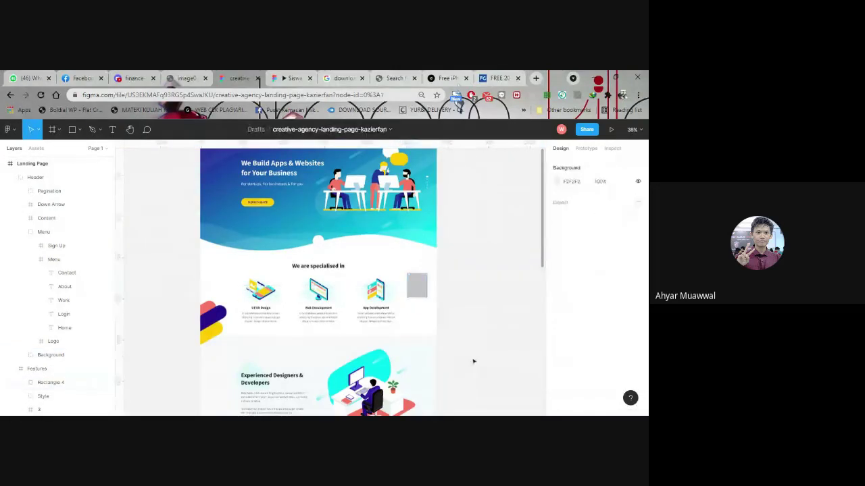
Step: Draw a triangle polygon about 154 × 155 over the small rectangle beside the App Development item and deselect it
left_click(79, 130)
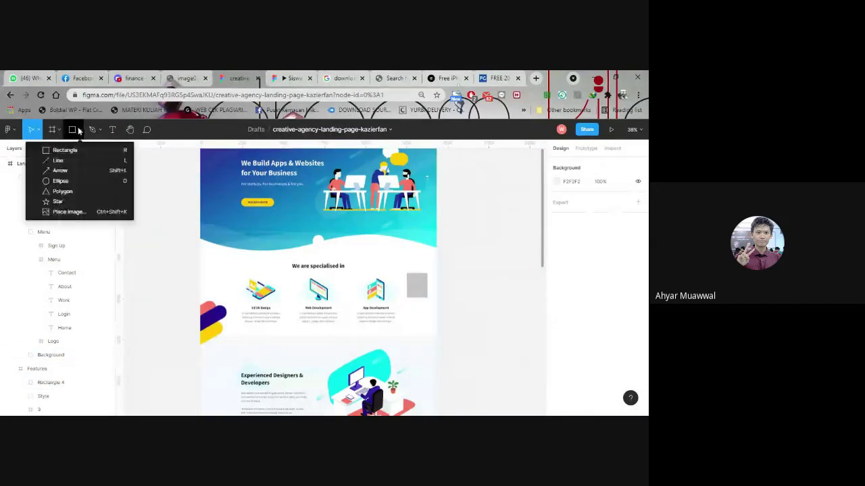
left_click(66, 173)
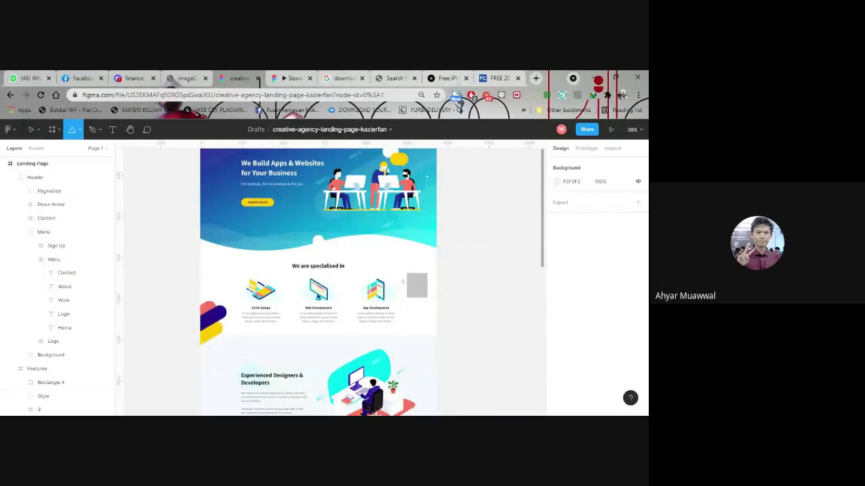
left_click_drag(426, 303, 427, 297)
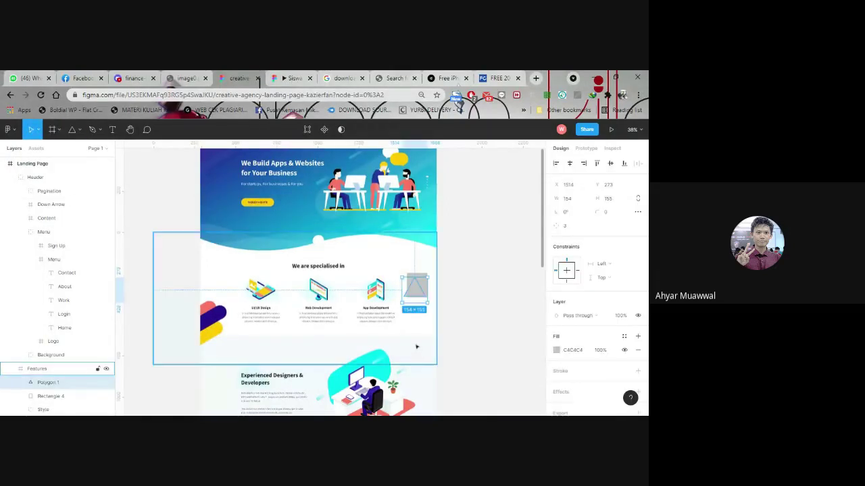
left_click(511, 199)
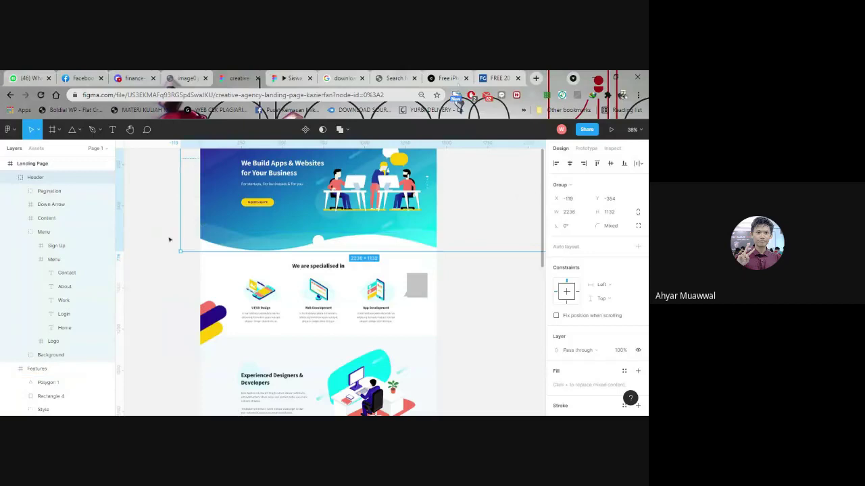
Step: Show the file commands, including the one for creating a new file from a Sketch file, without running any
scroll(277, 249, "down", 2)
scroll(277, 249, "up", 10)
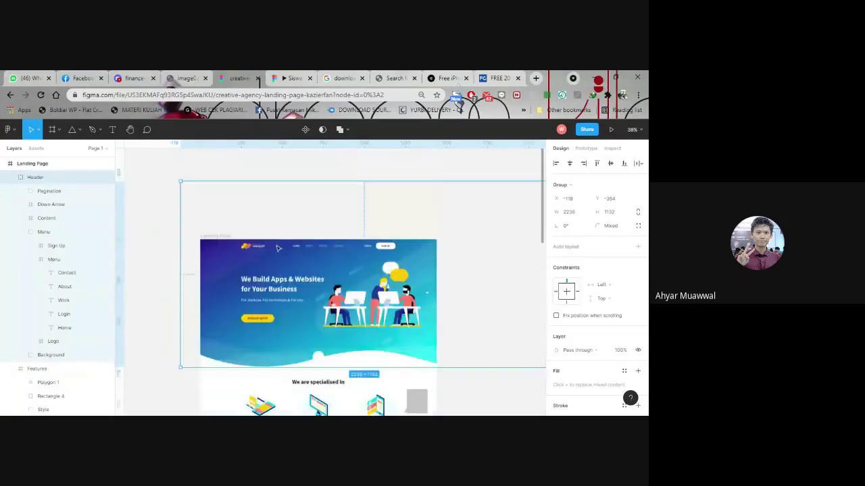
left_click(9, 132)
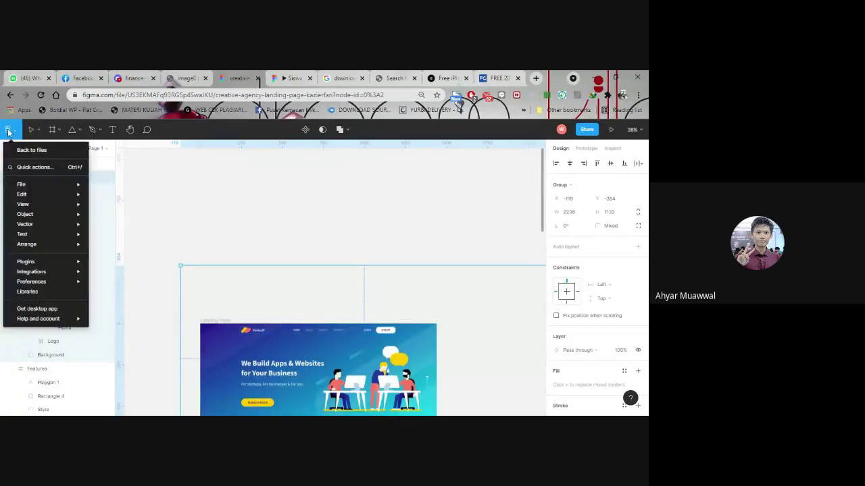
mouse_move(27, 185)
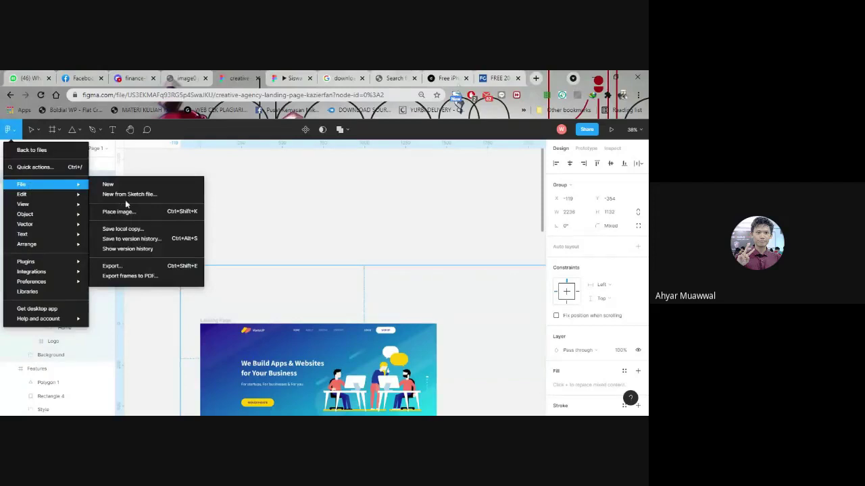
key("Escape")
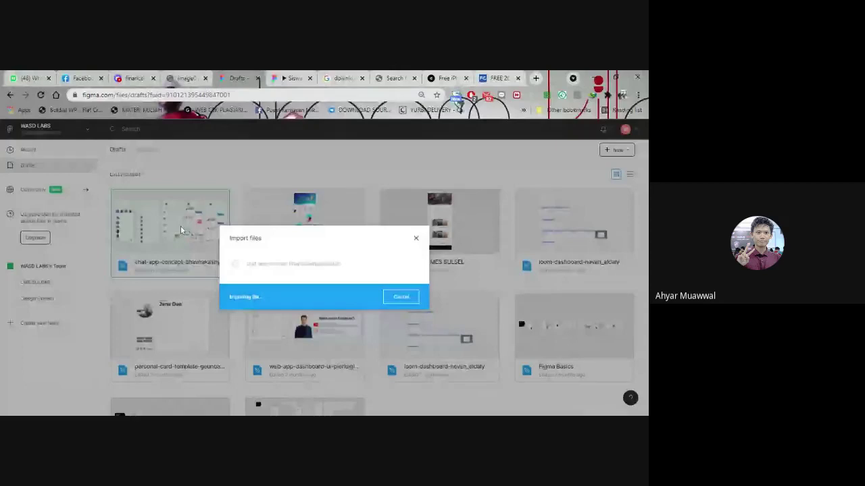
Step: Open the chat app concept file and replace its missing fonts, using Abril Fatface for the third entry
left_click(403, 296)
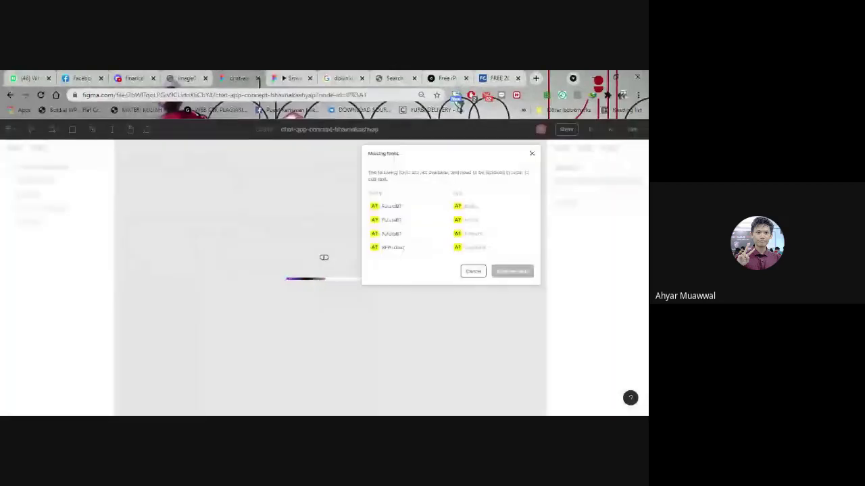
left_click(416, 209)
left_click(439, 236)
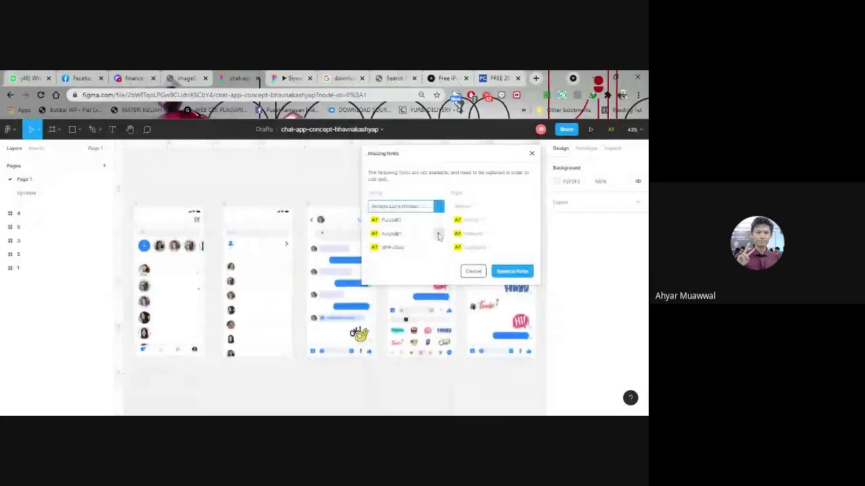
left_click(439, 236)
left_click(432, 242)
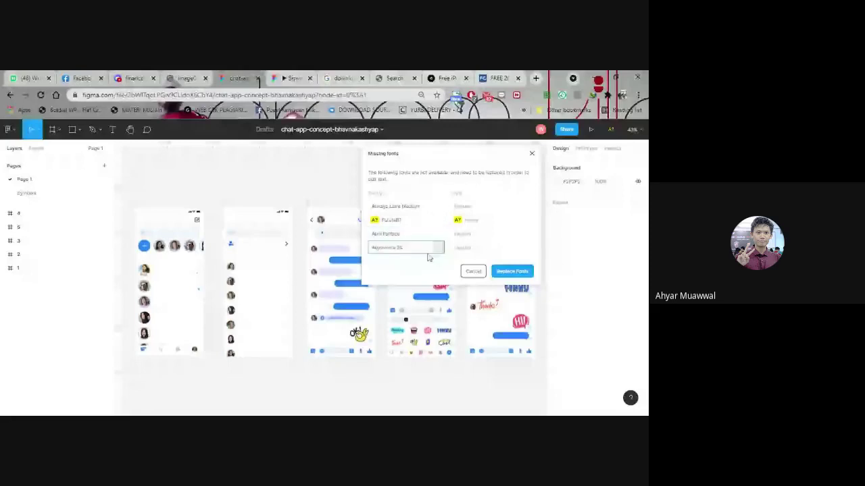
left_click(437, 247)
left_click(440, 290)
left_click(504, 273)
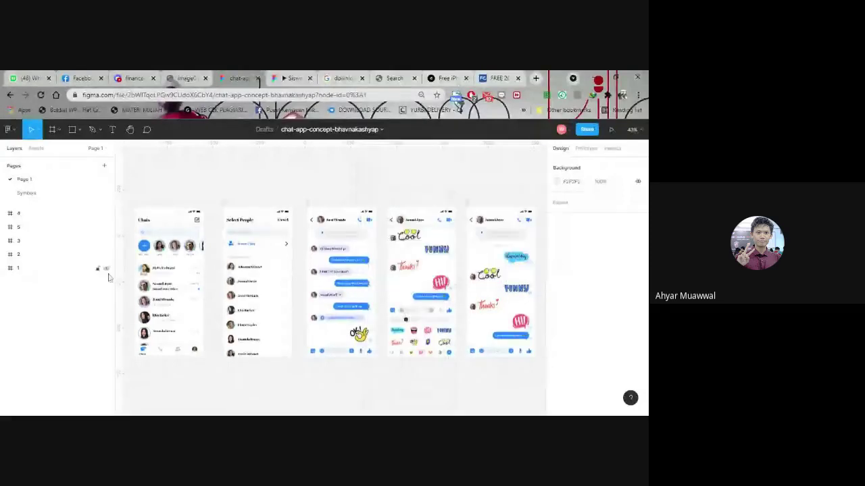
Step: Look over the chat app's screens from the Chats list to the sticker conversations
scroll(168, 239, "up", 4)
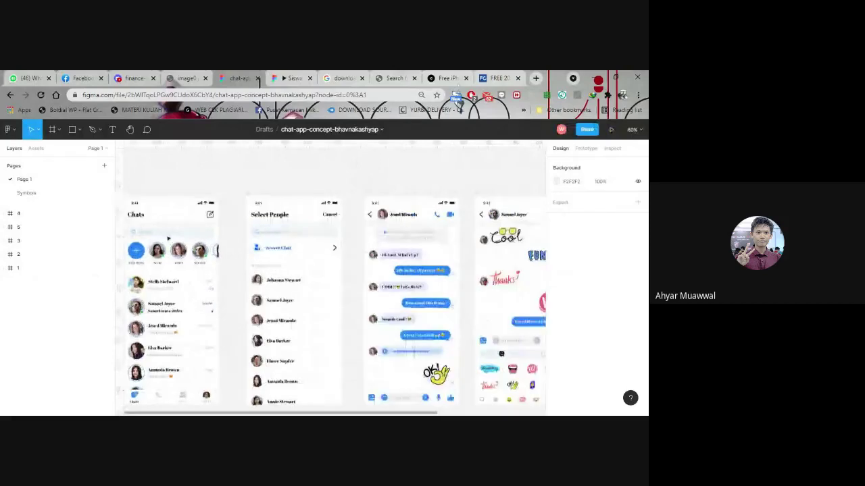
scroll(168, 239, "up", 1)
left_click(131, 129)
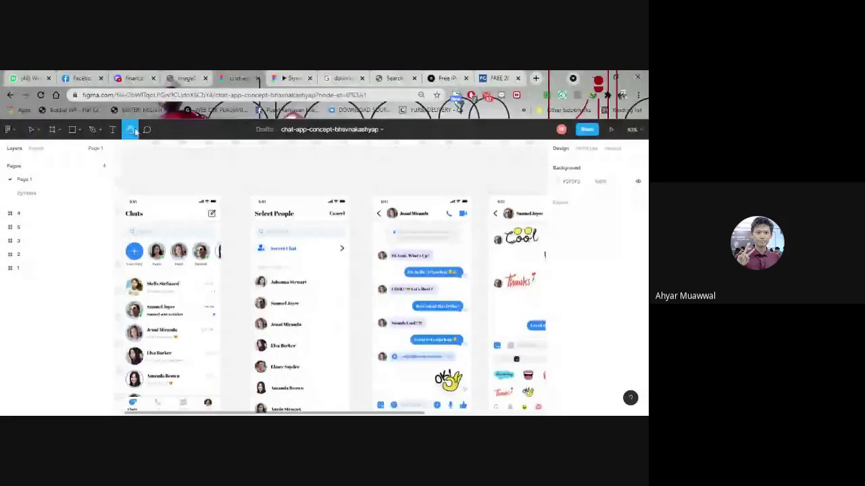
left_click_drag(165, 289, 228, 242)
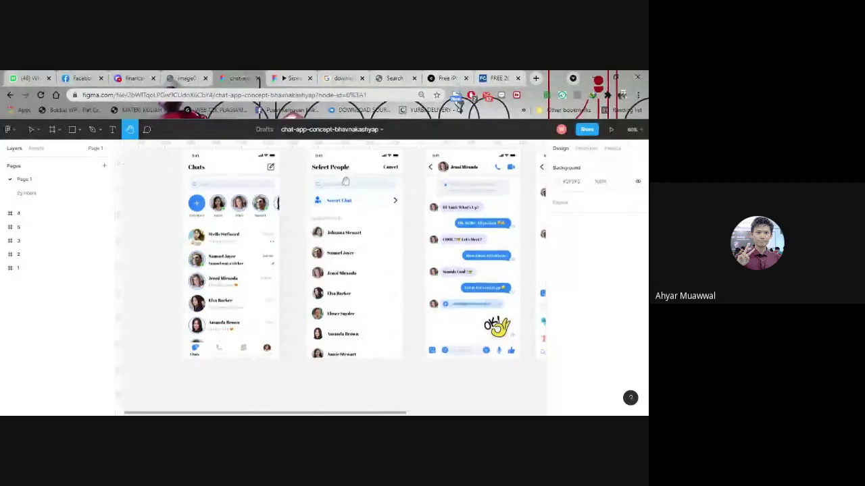
scroll(345, 181, "right", 10)
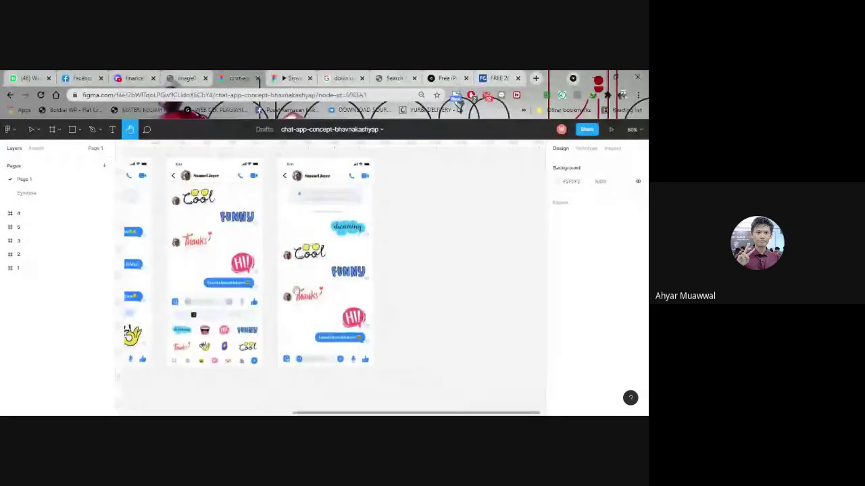
Step: Select the emoji icon nested in the last chat screen's message bar, move it slightly and deselect it
scroll(302, 295, "up", 5)
scroll(302, 297, "down", 3)
key("v")
left_click(301, 303)
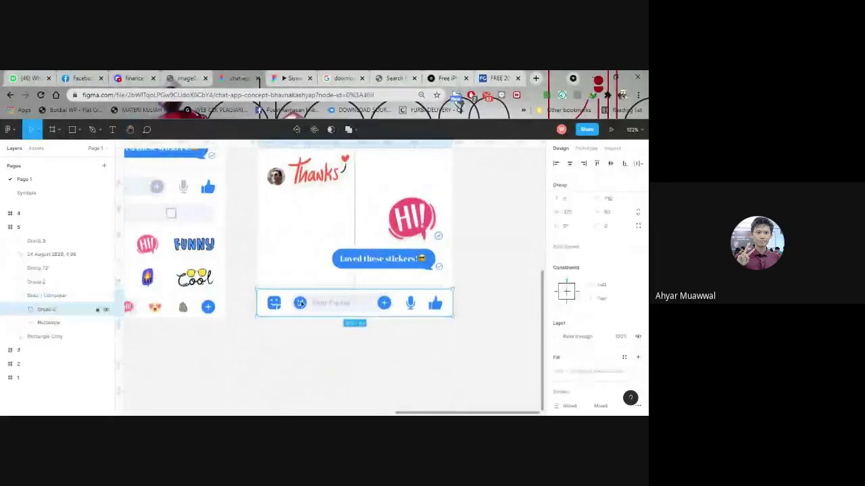
double_click(300, 303)
double_click(301, 302)
mouse_move(300, 303)
left_mouse_down()
mouse_move(268, 345)
mouse_move(292, 342)
mouse_move(305, 303)
left_mouse_up()
left_click(305, 331)
scroll(306, 332, "down", 2)
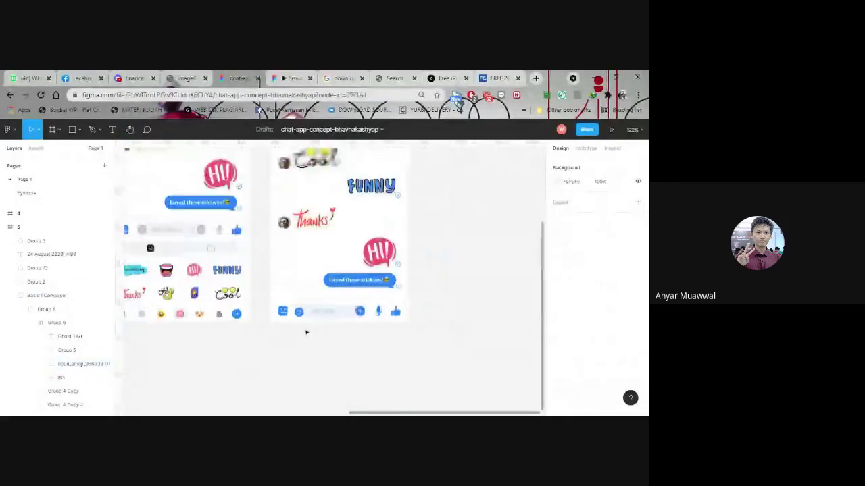